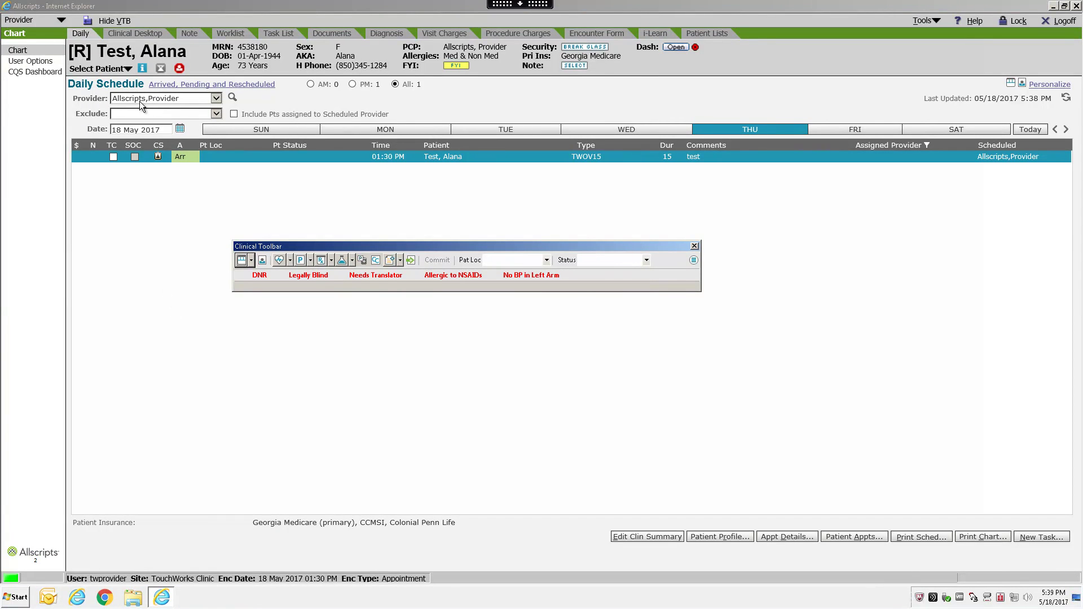
Step: Clear the current patient from the chart and reselect the patient from the 01:30 PM appointment in the daily schedule
{"action": "left_click", "coordinate": [230, 34]}
{"action": "left_click", "coordinate": [128, 69]}
{"action": "left_click", "coordinate": [124, 99]}
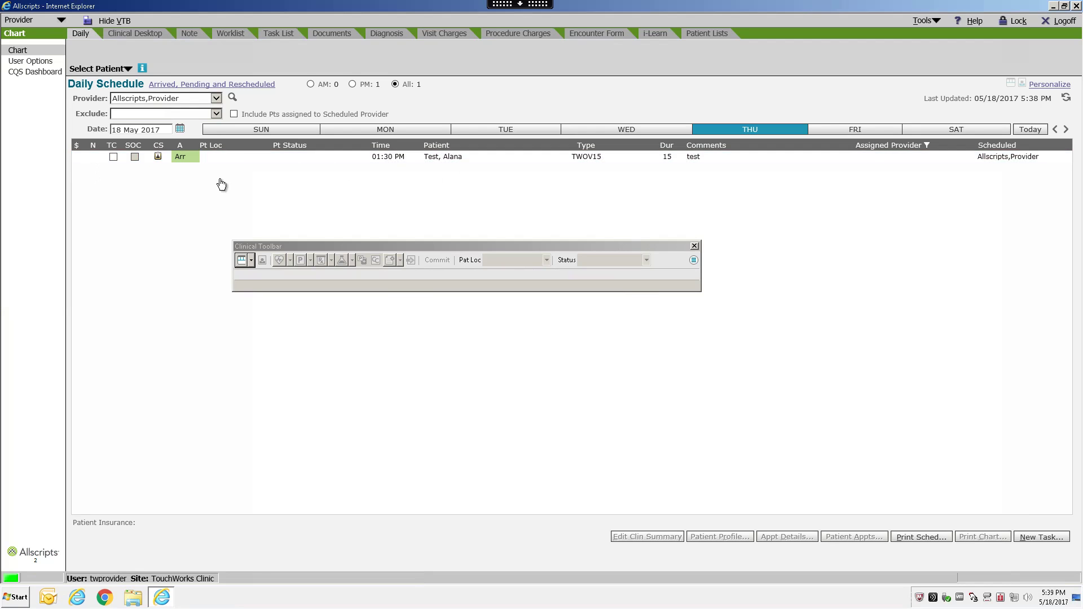
{"action": "left_click", "coordinate": [446, 163]}
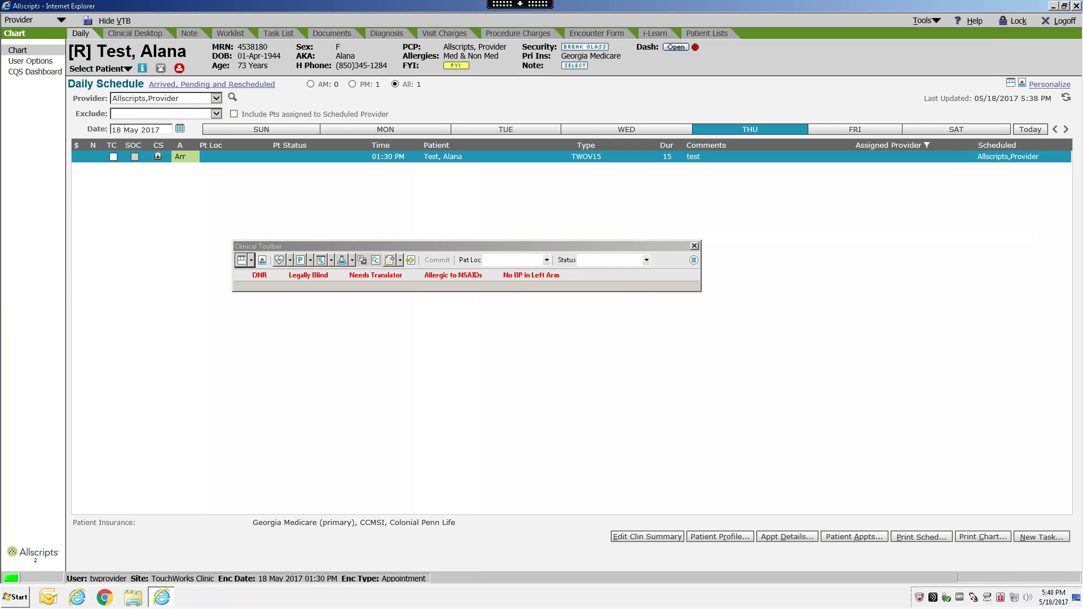
Step: View the Break Glass security override confirmation for the patient and cancel it
{"action": "left_click", "coordinate": [572, 48]}
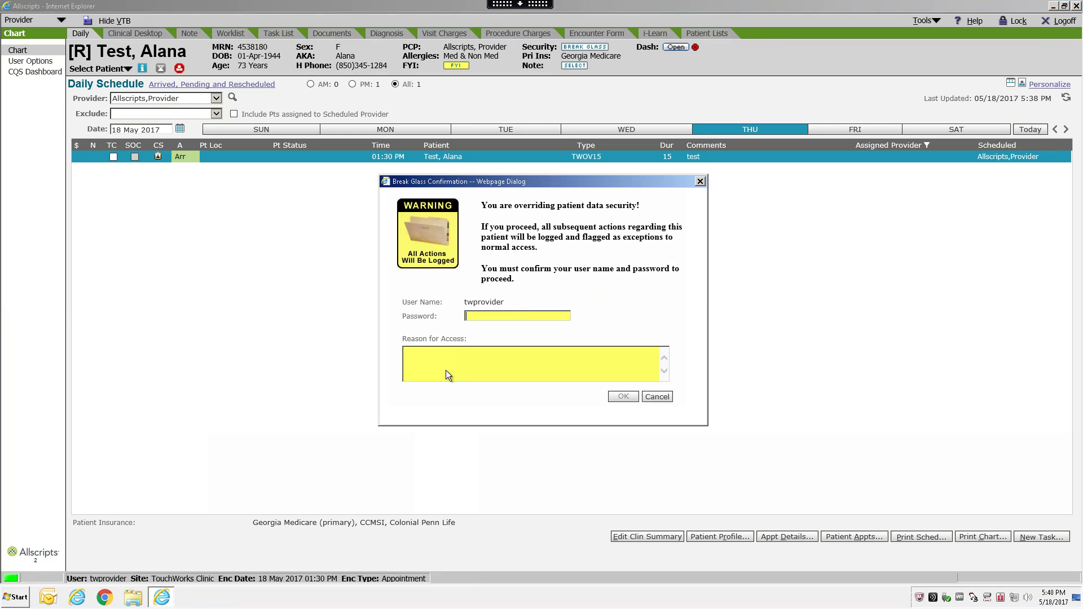
{"action": "left_click", "coordinate": [655, 397]}
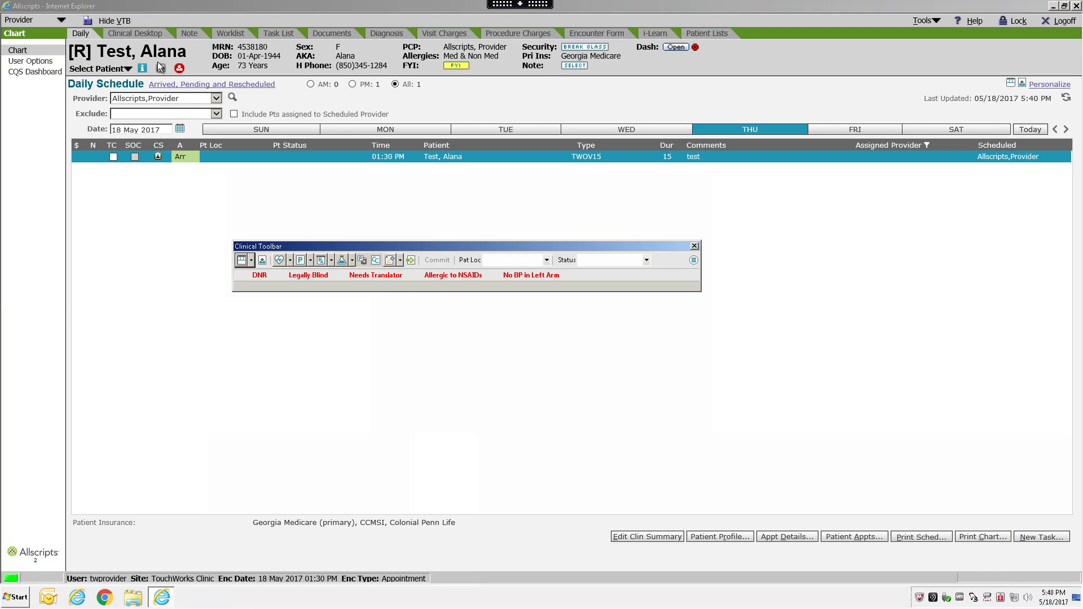
{"action": "left_click", "coordinate": [161, 70]}
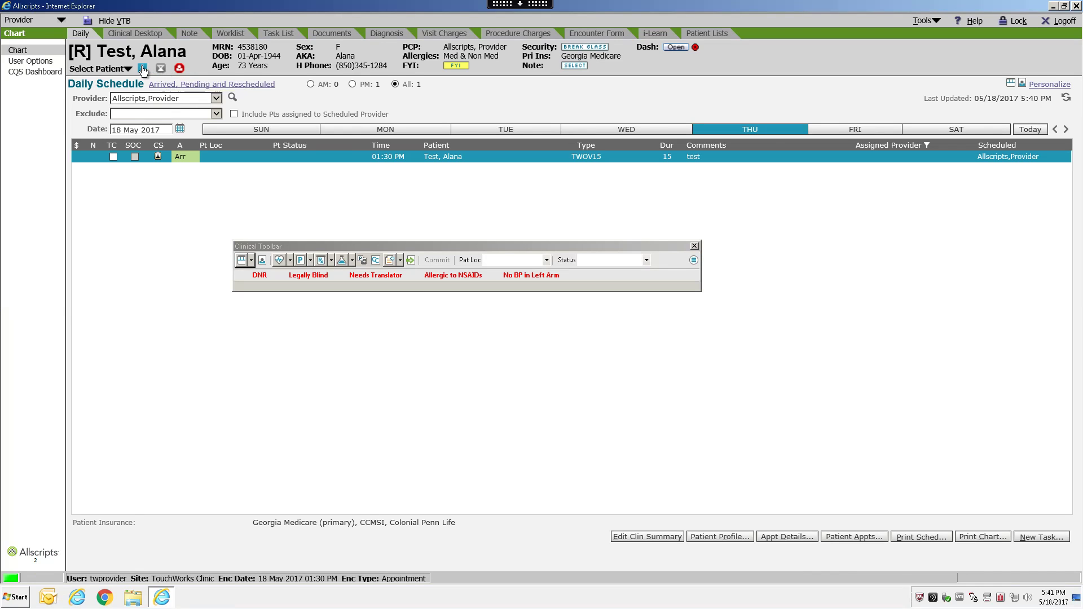
Step: Open the patient's profile and review the Clinical Info, Insurance, Pharmacy and Patient Care Team sections
{"action": "left_click", "coordinate": [142, 68]}
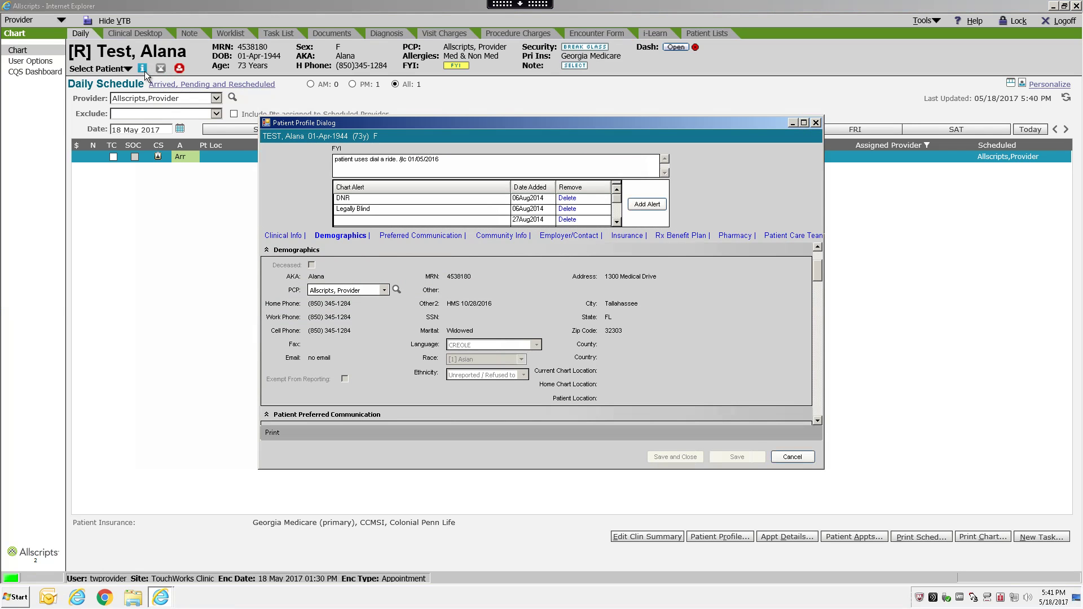
{"action": "left_click_drag", "start_coordinate": [814, 272], "coordinate": [813, 364]}
{"action": "left_click", "coordinate": [277, 236]}
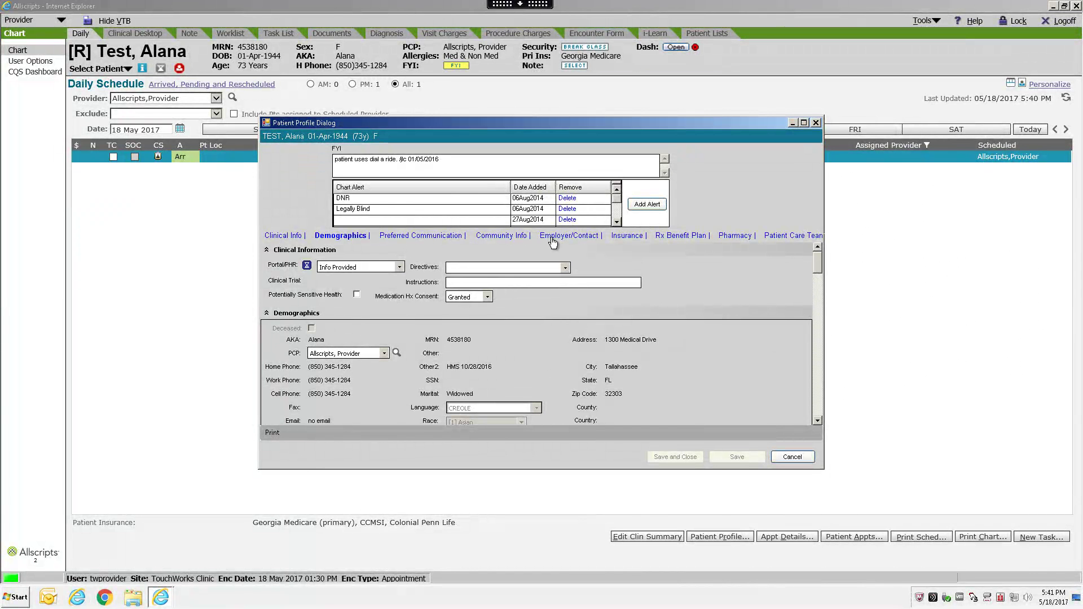
{"action": "left_click", "coordinate": [626, 236]}
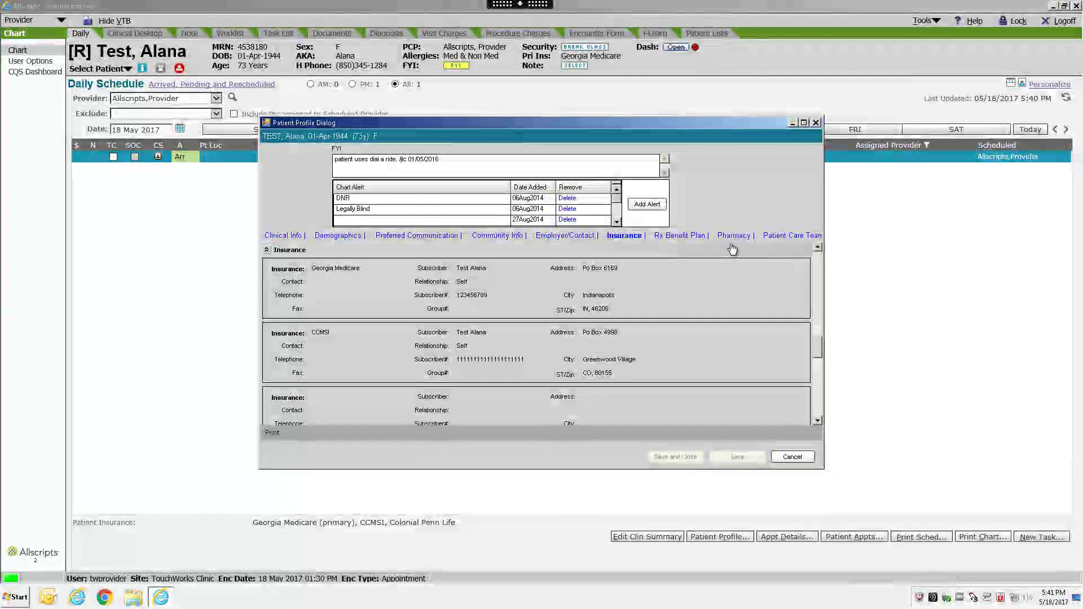
{"action": "left_click", "coordinate": [733, 236]}
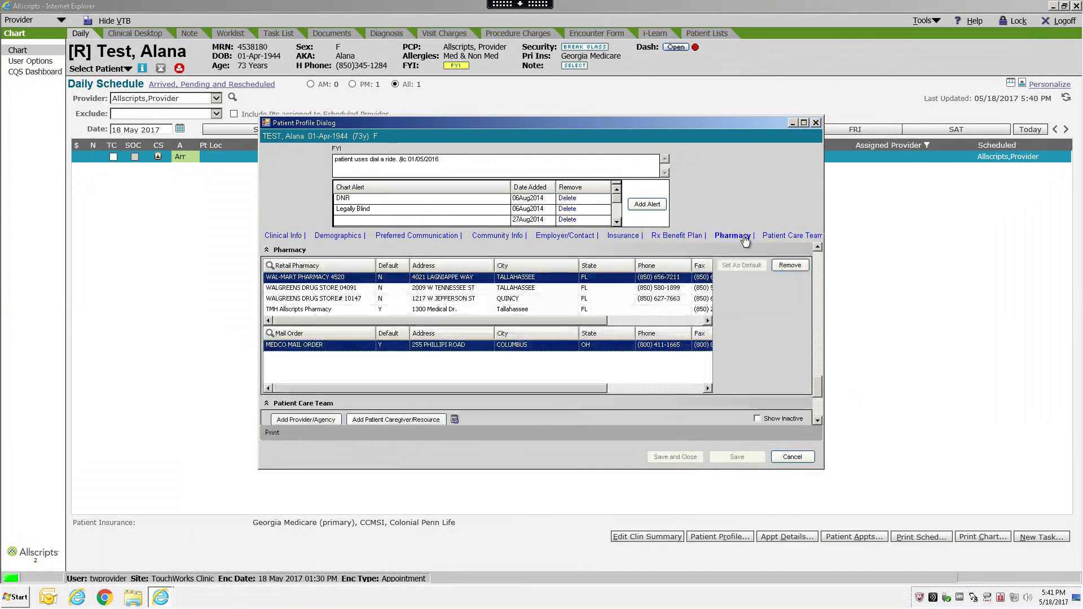
{"action": "left_click", "coordinate": [792, 237]}
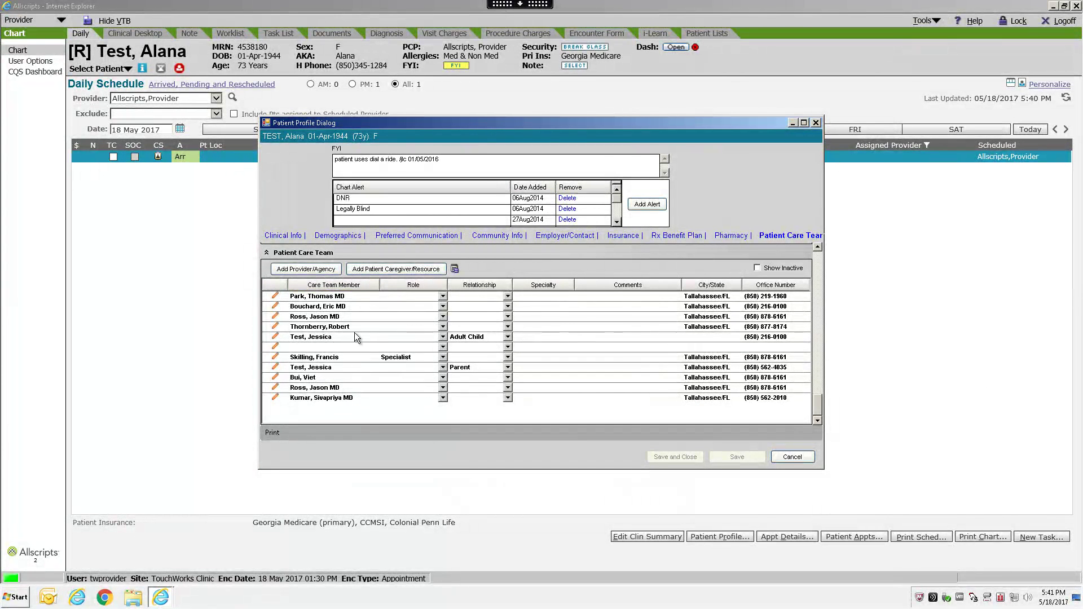
Step: Review the Demographics and Patient Preferred Communication sections of the profile and close it without saving
{"action": "scroll", "coordinate": [355, 291], "scroll_direction": "up", "scroll_amount": 15}
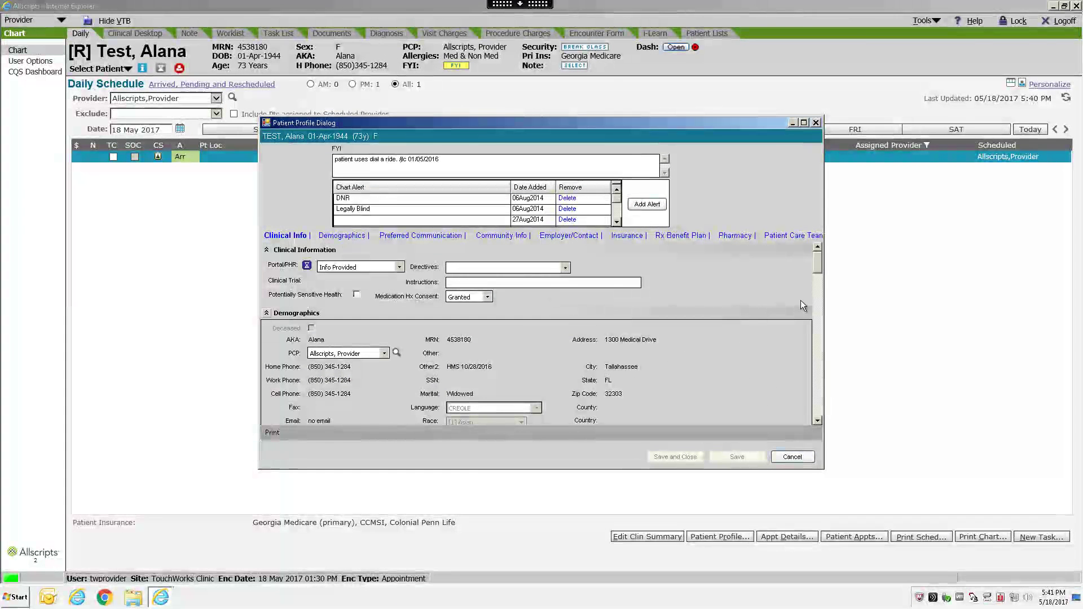
{"action": "scroll", "coordinate": [814, 271], "scroll_direction": "down", "scroll_amount": 3}
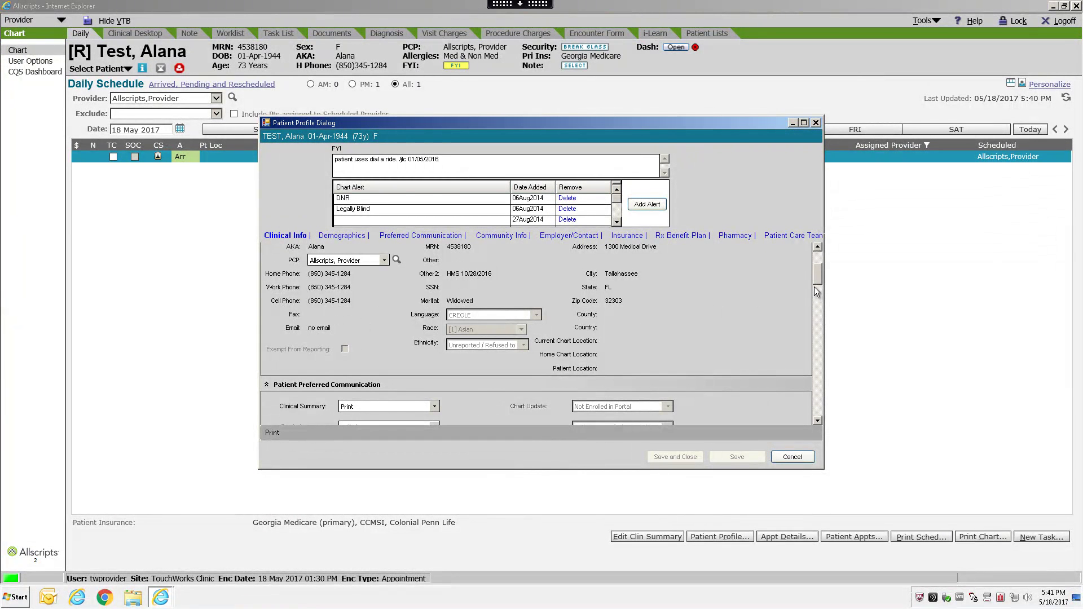
{"action": "mouse_move", "coordinate": [819, 276]}
{"action": "left_mouse_down"}
{"action": "mouse_move", "coordinate": [819, 293]}
{"action": "mouse_move", "coordinate": [812, 282]}
{"action": "left_mouse_up"}
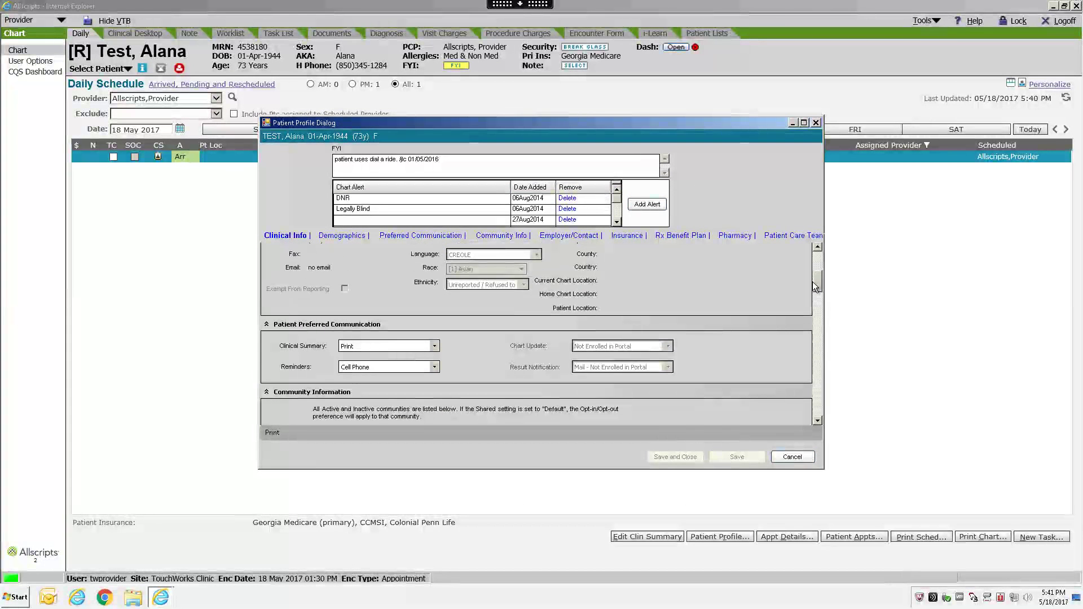
{"action": "left_click", "coordinate": [791, 457]}
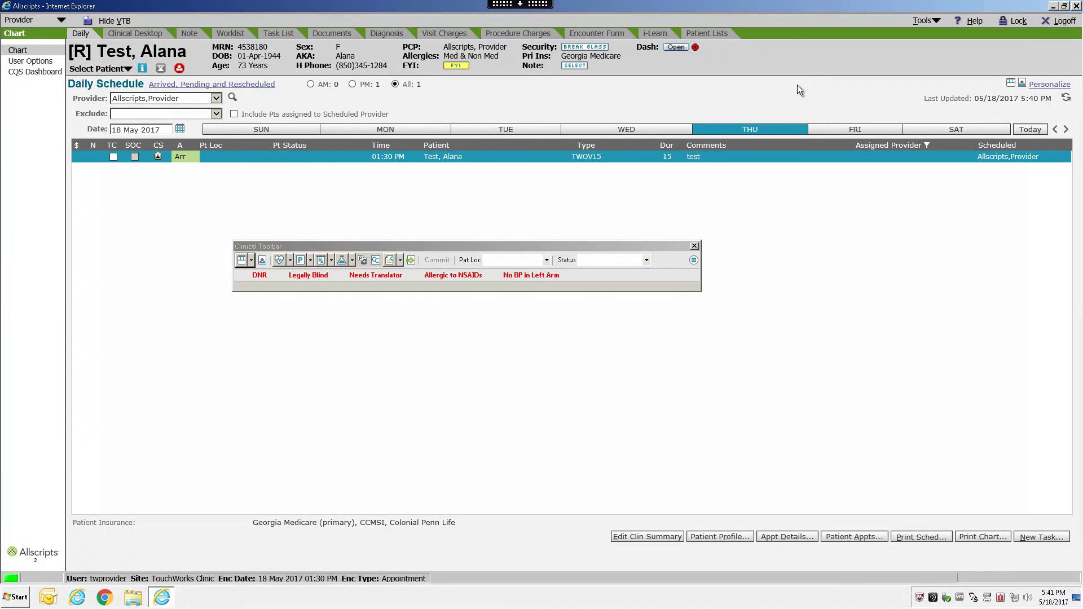
Step: View the patient search dialog, cancel it, and look at the Search and Clear options for patient selection
{"action": "left_click", "coordinate": [103, 69]}
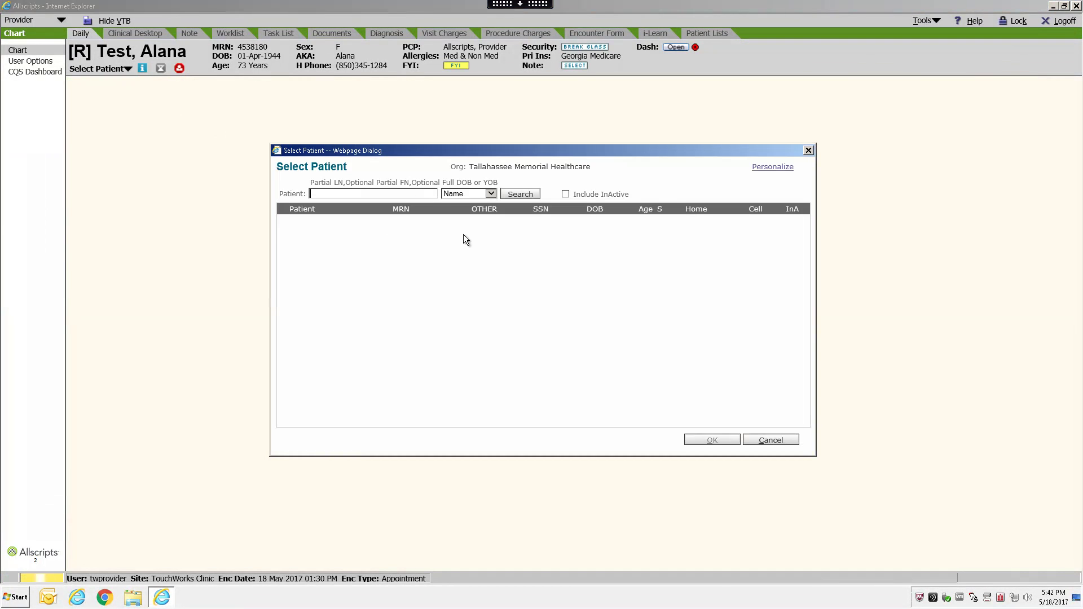
{"action": "left_click", "coordinate": [783, 444]}
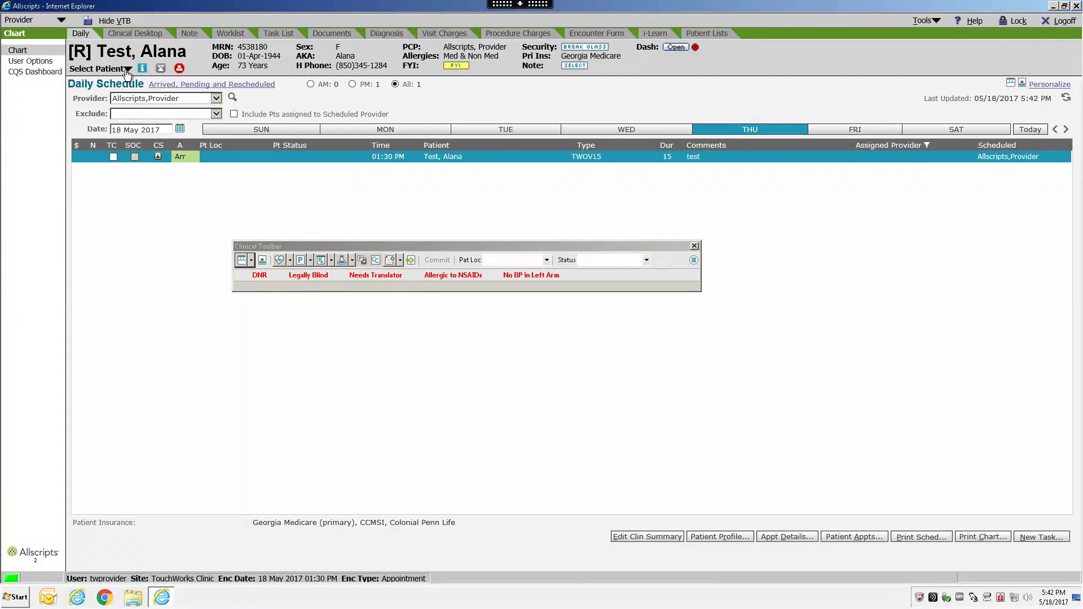
{"action": "left_click", "coordinate": [128, 69]}
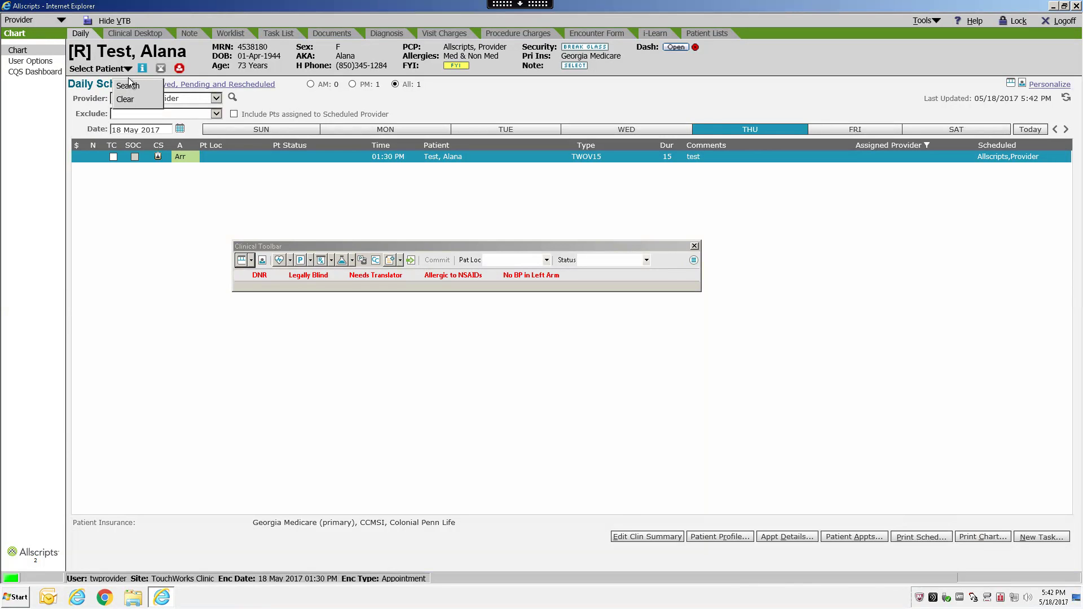
{"action": "left_click", "coordinate": [129, 69]}
{"action": "left_click", "coordinate": [128, 68]}
{"action": "left_click", "coordinate": [129, 69]}
{"action": "left_click", "coordinate": [129, 68]}
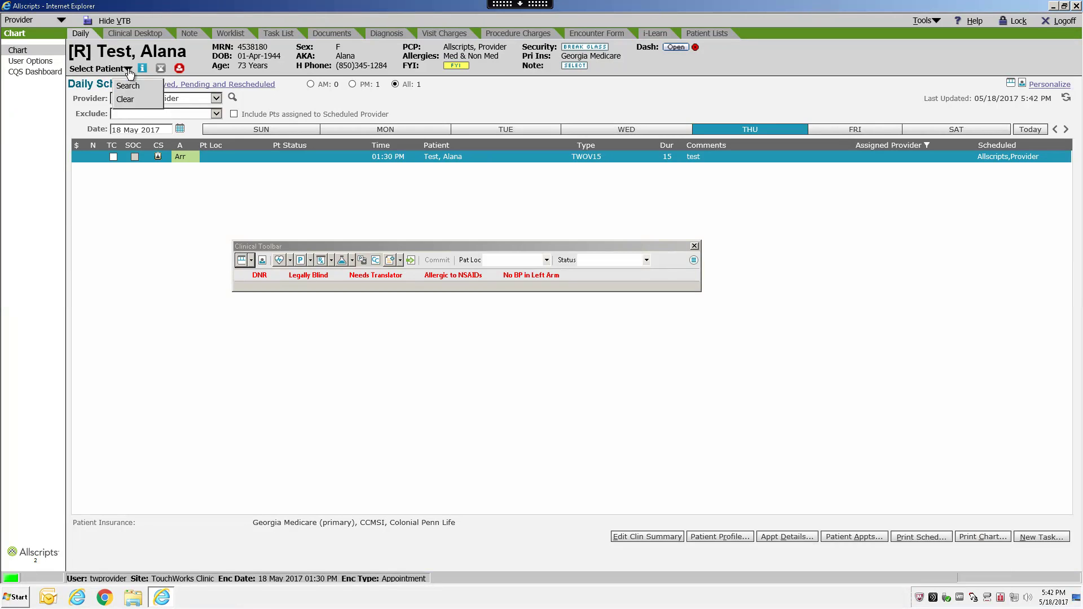
{"action": "left_click", "coordinate": [199, 58]}
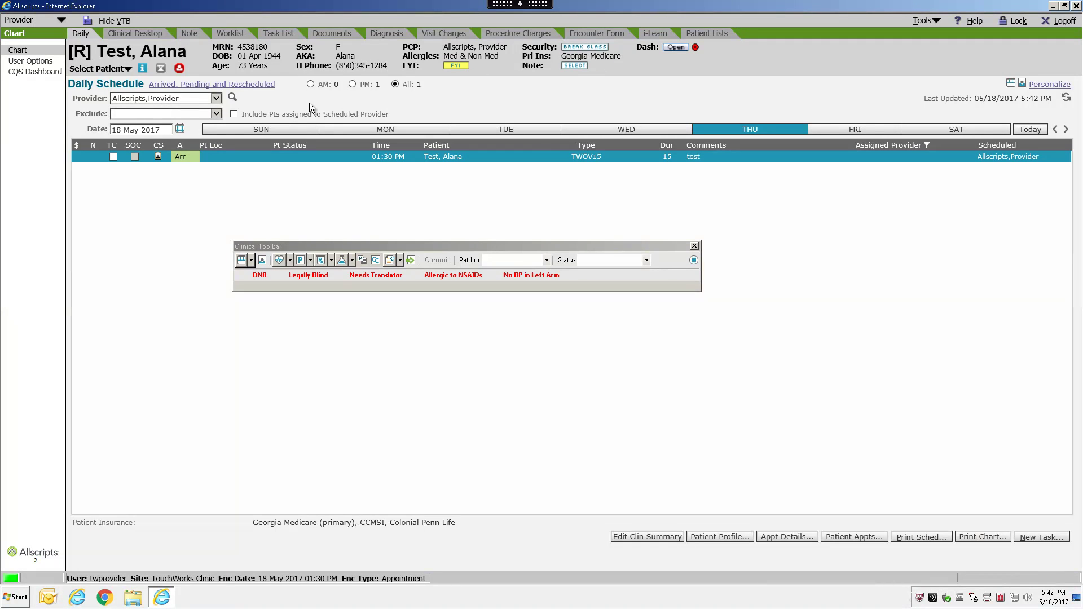
Step: Try the AM, PM and All filters of the daily schedule and view the Exclude options without choosing any
{"action": "left_click", "coordinate": [310, 84]}
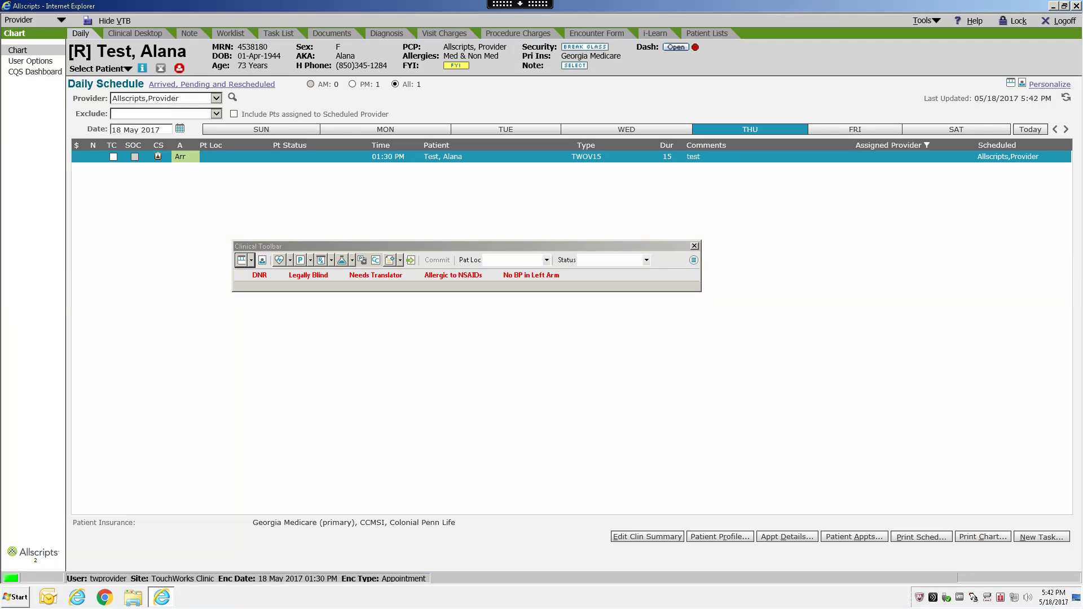
{"action": "left_click", "coordinate": [353, 84]}
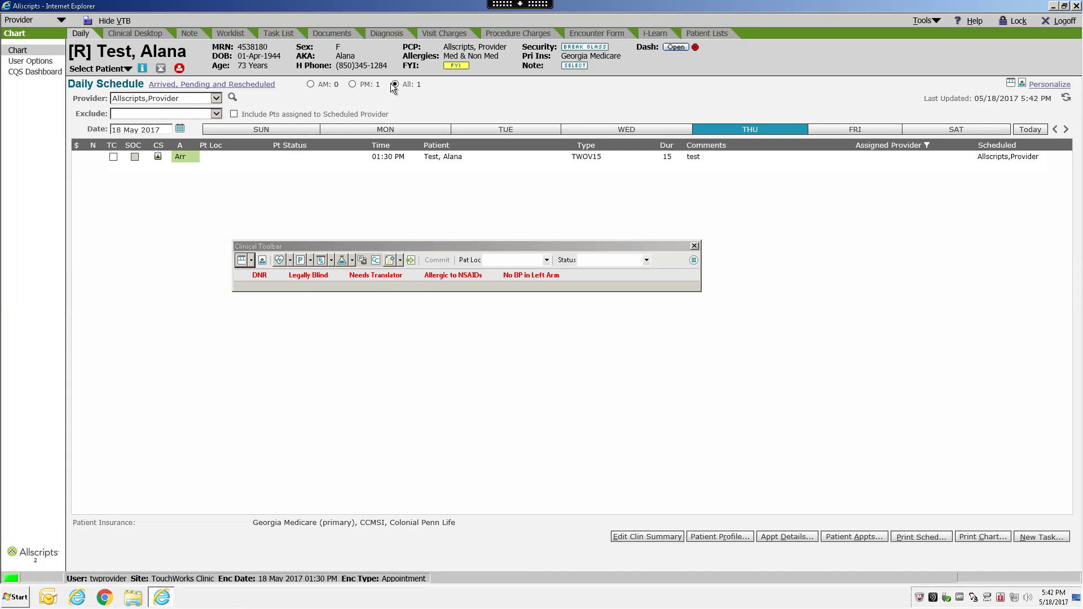
{"action": "left_click", "coordinate": [217, 114]}
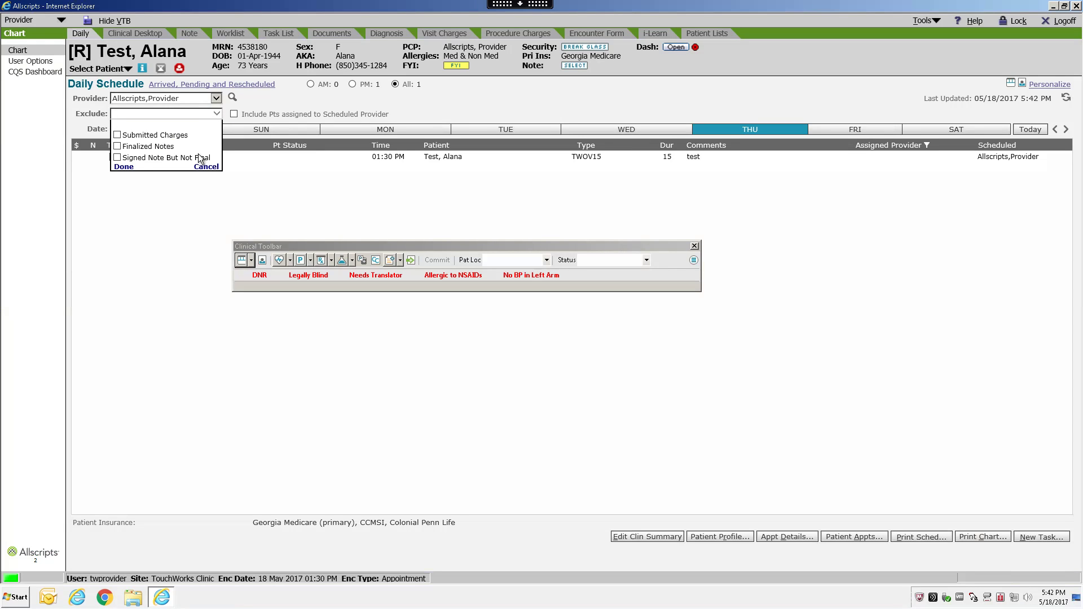
{"action": "left_click", "coordinate": [206, 167]}
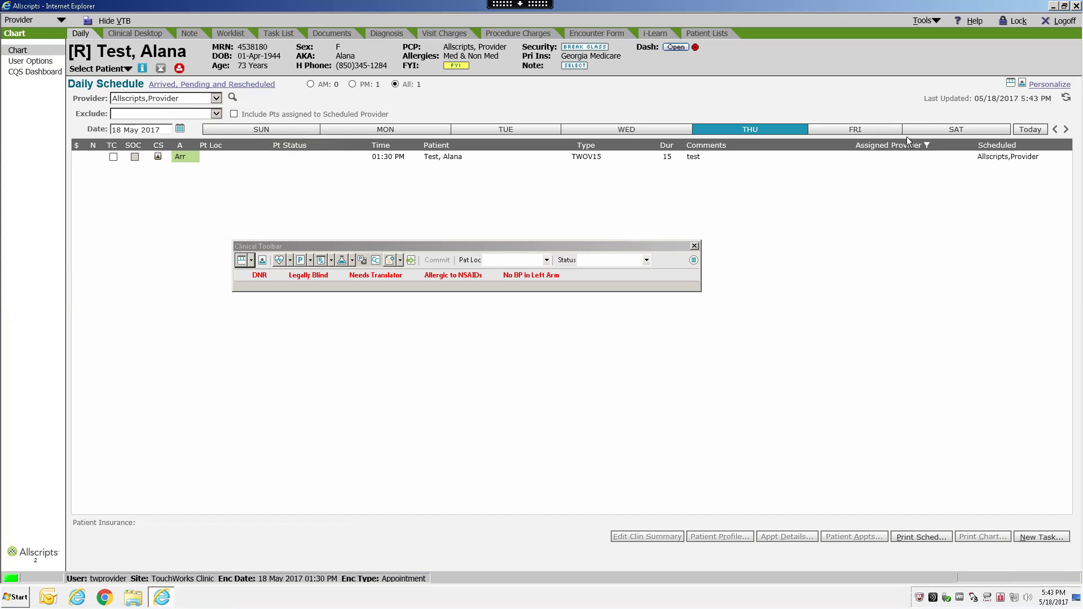
Step: Browse the schedule for Friday, Wednesday and Tuesday, move between the previous and following weeks, and return to today's schedule
{"action": "left_click", "coordinate": [866, 134]}
{"action": "left_click", "coordinate": [635, 131]}
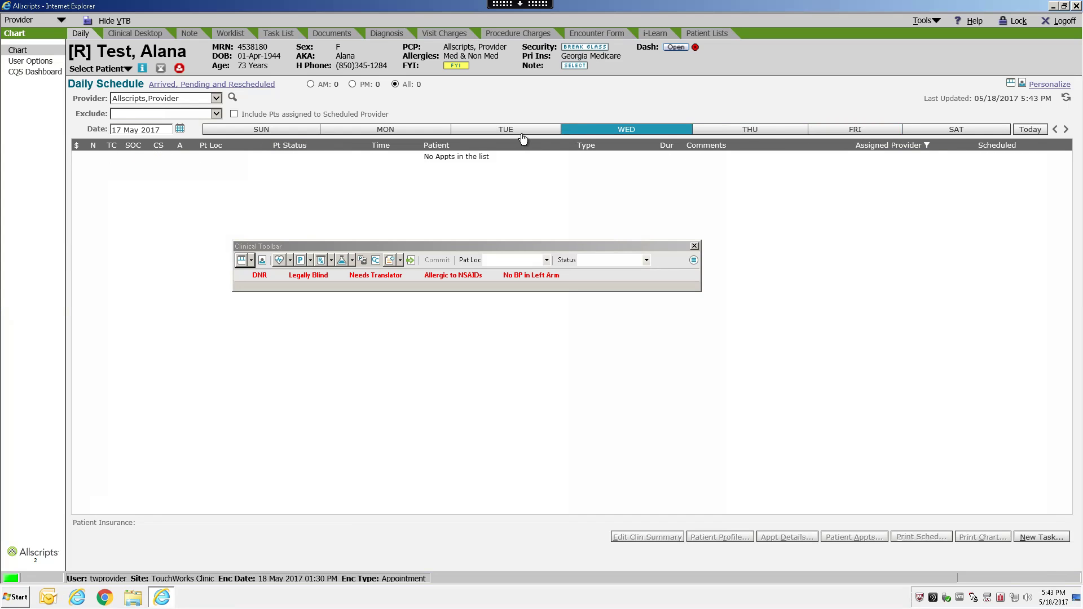
{"action": "left_click", "coordinate": [511, 136]}
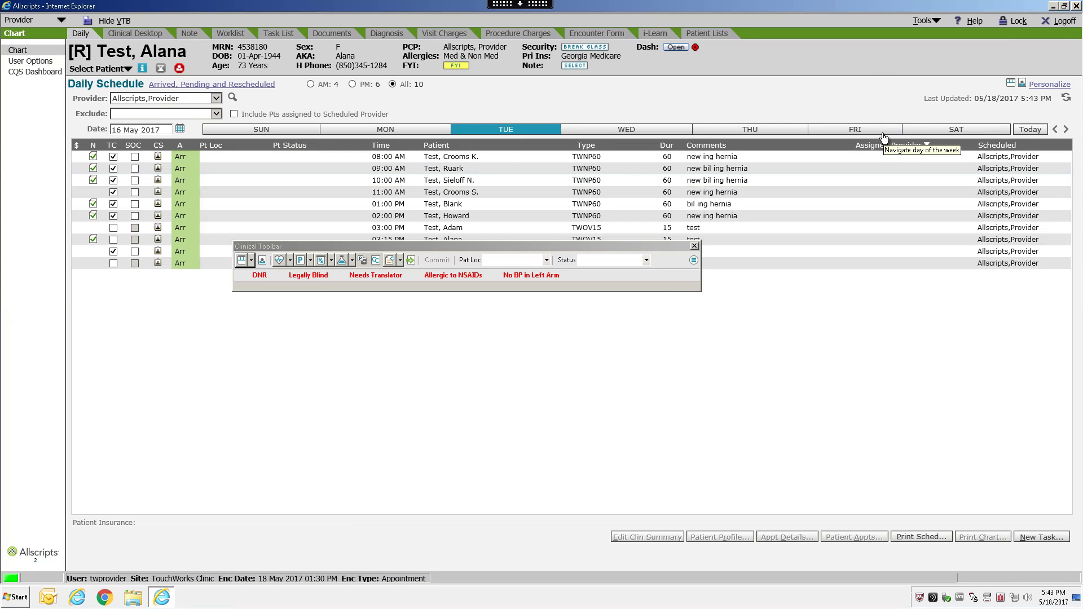
{"action": "left_click", "coordinate": [1055, 130]}
{"action": "left_click", "coordinate": [1066, 129]}
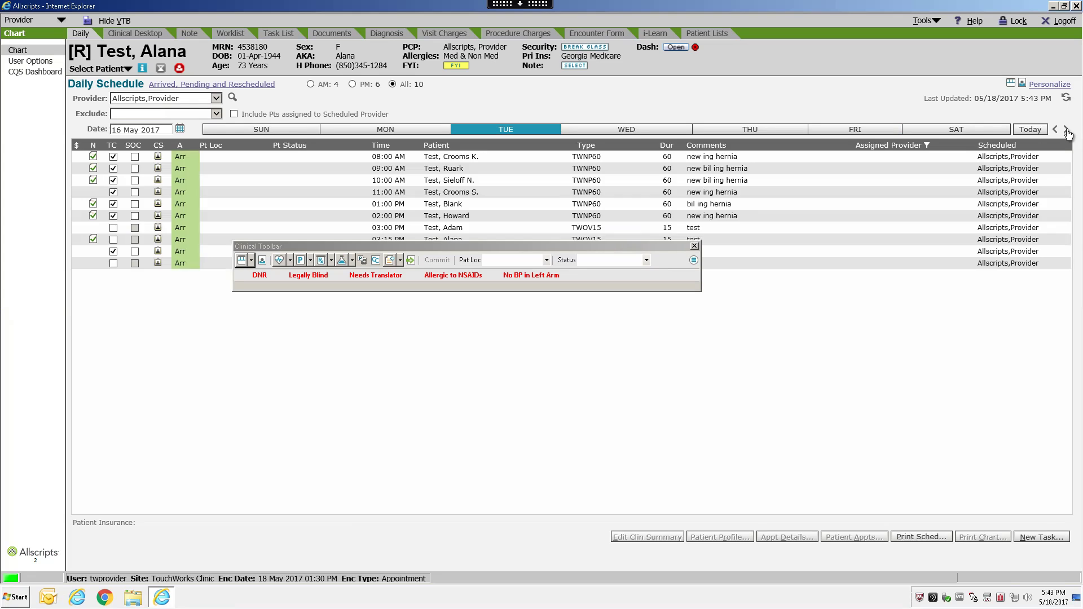
{"action": "left_click", "coordinate": [1066, 131]}
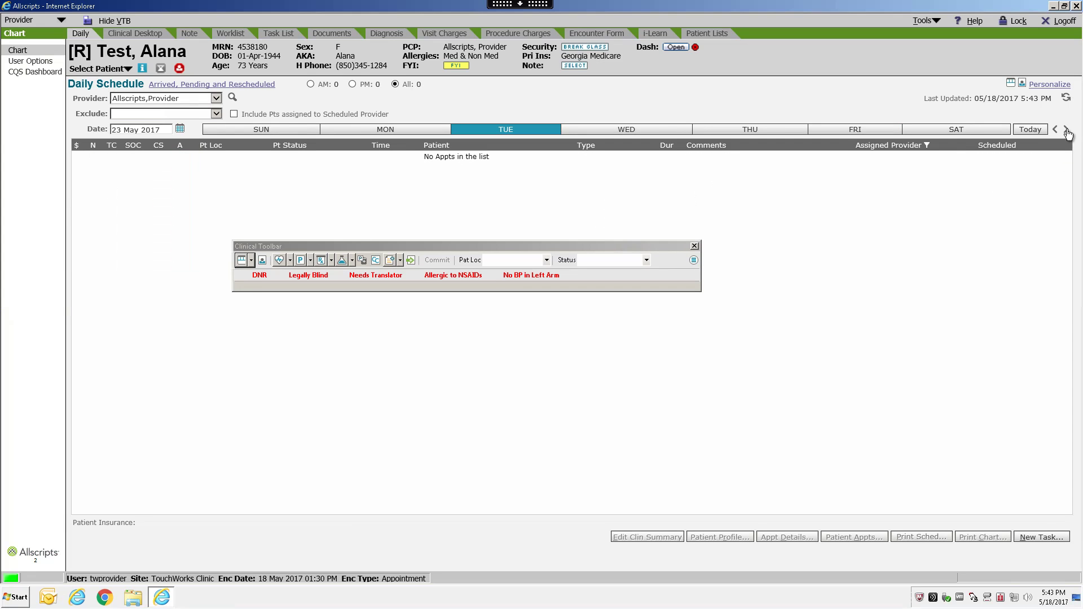
{"action": "left_click", "coordinate": [1031, 130]}
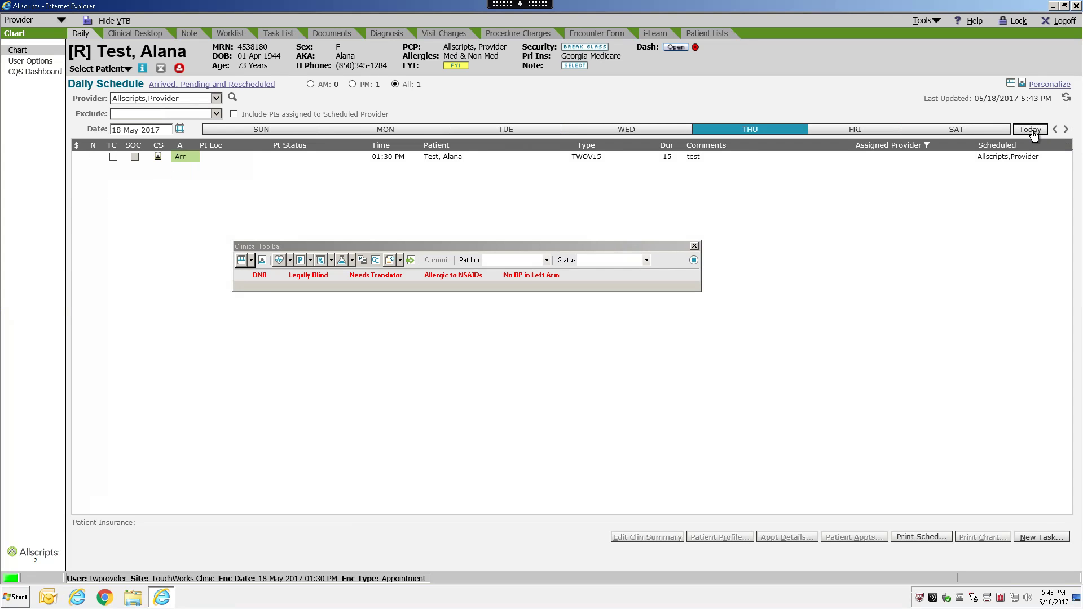
Step: Look up the schedule for 15 June 2017 with the date picker and return to today's schedule
{"action": "left_click", "coordinate": [180, 129]}
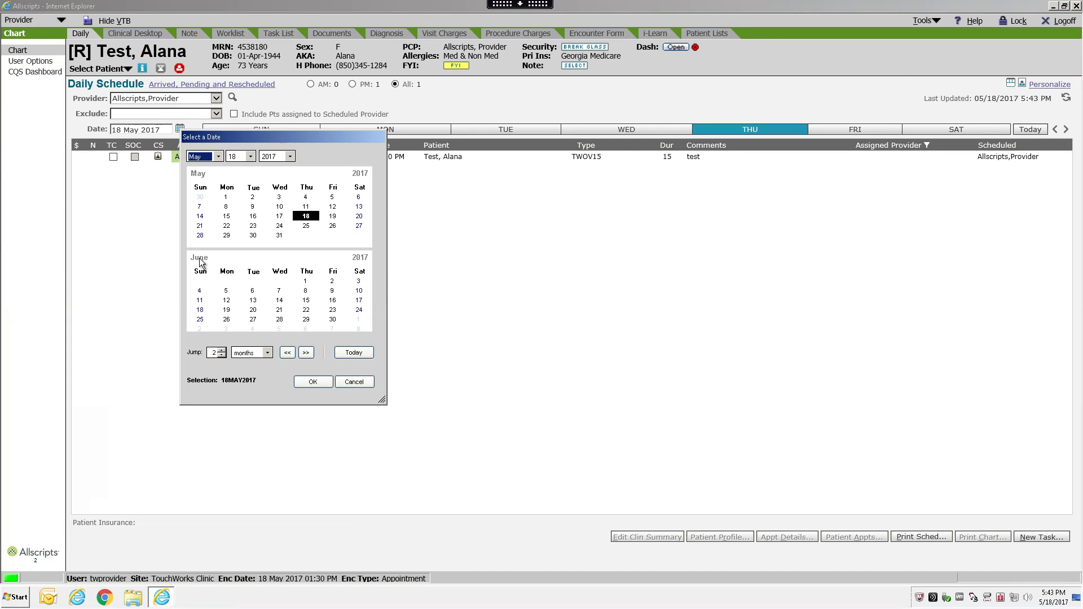
{"action": "left_click", "coordinate": [306, 300]}
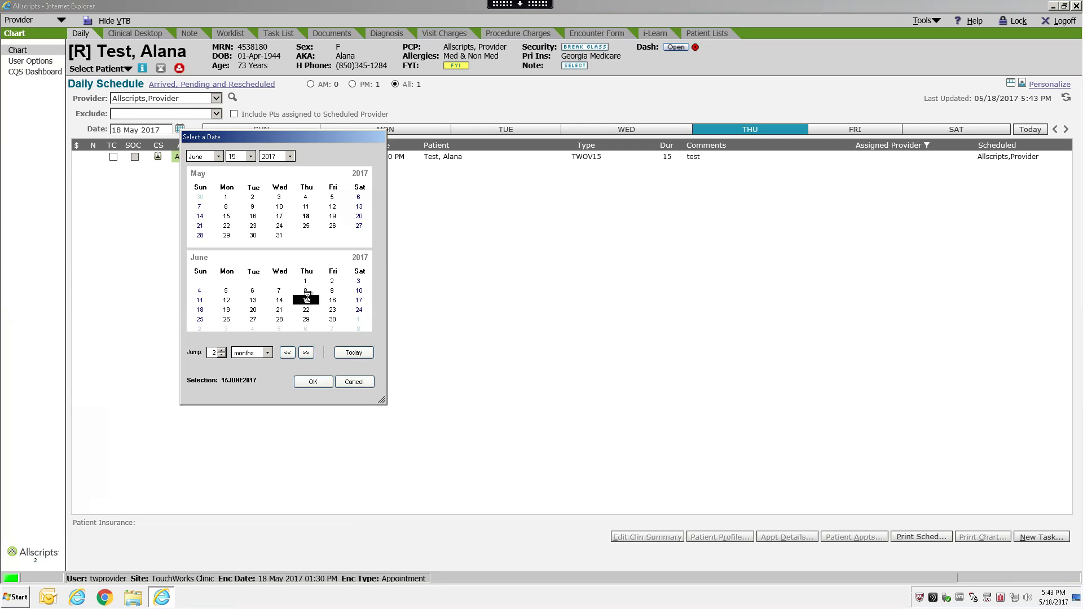
{"action": "left_click", "coordinate": [307, 297]}
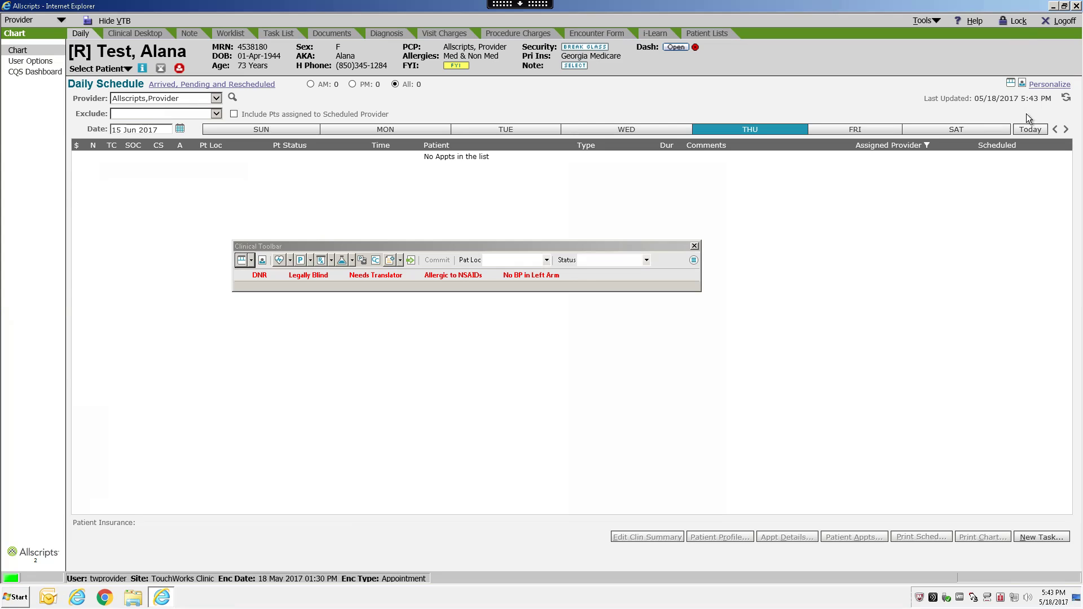
{"action": "left_click", "coordinate": [1030, 129]}
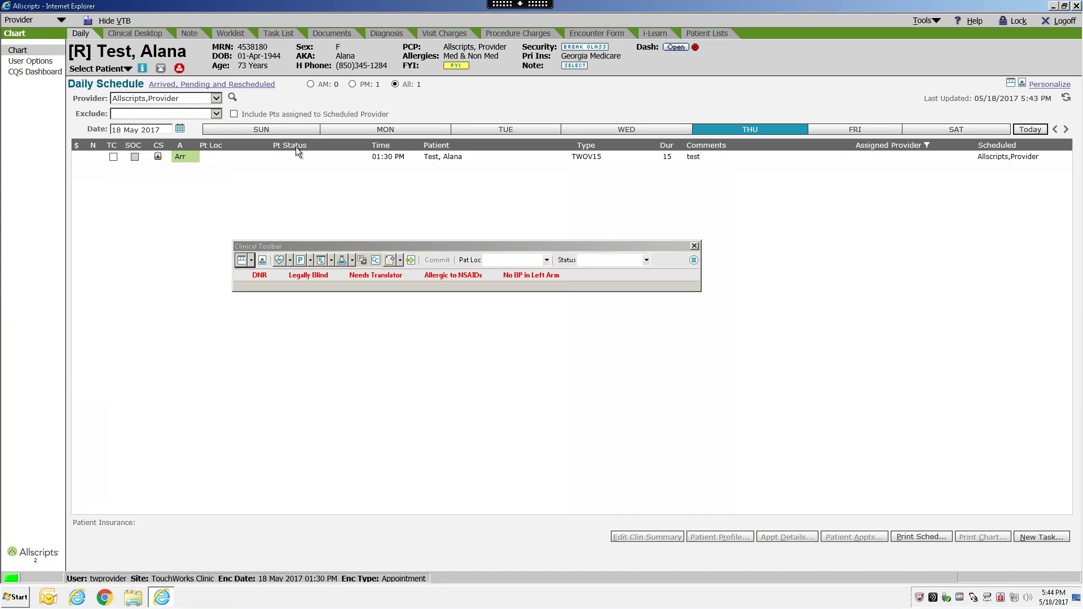
Step: Set the patient's location to Ex Rm 1 and status to Provider Ready from the Clinical Toolbar
{"action": "left_click", "coordinate": [513, 260]}
{"action": "left_click", "coordinate": [546, 259]}
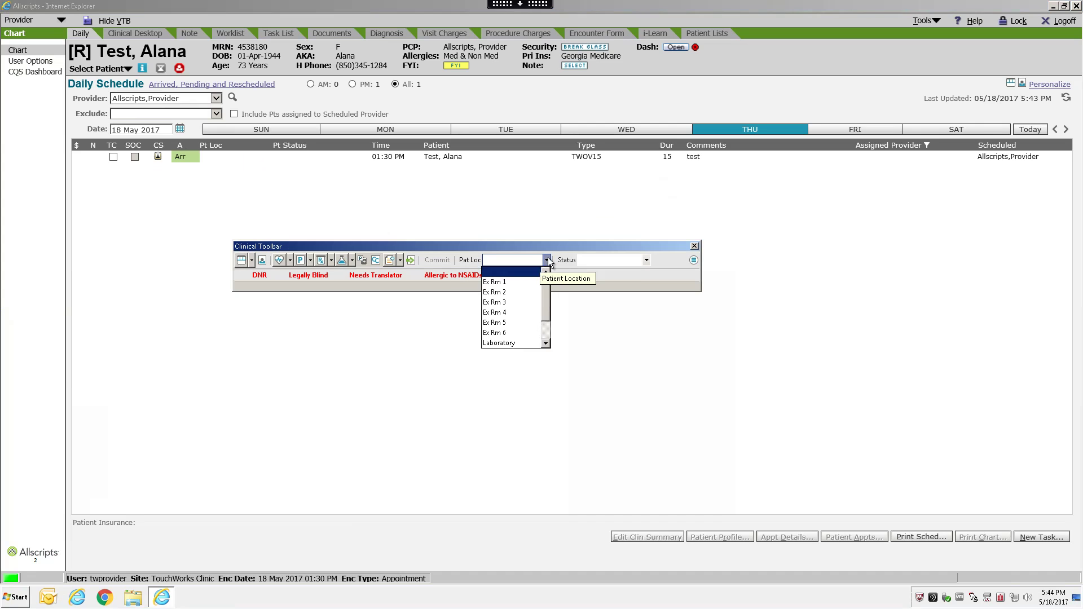
{"action": "left_click", "coordinate": [511, 282]}
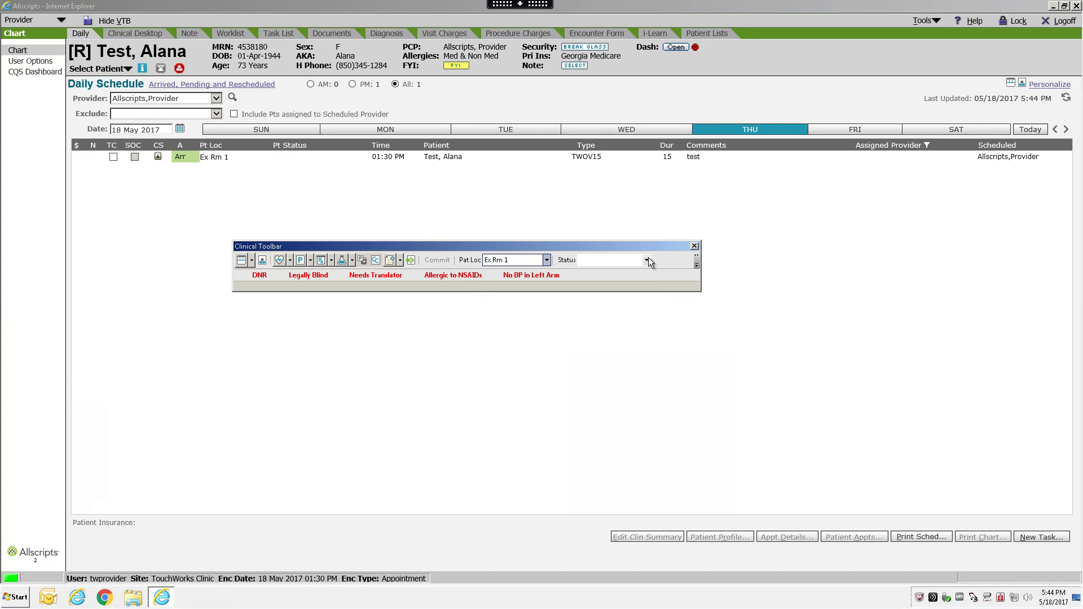
{"action": "left_click", "coordinate": [646, 259]}
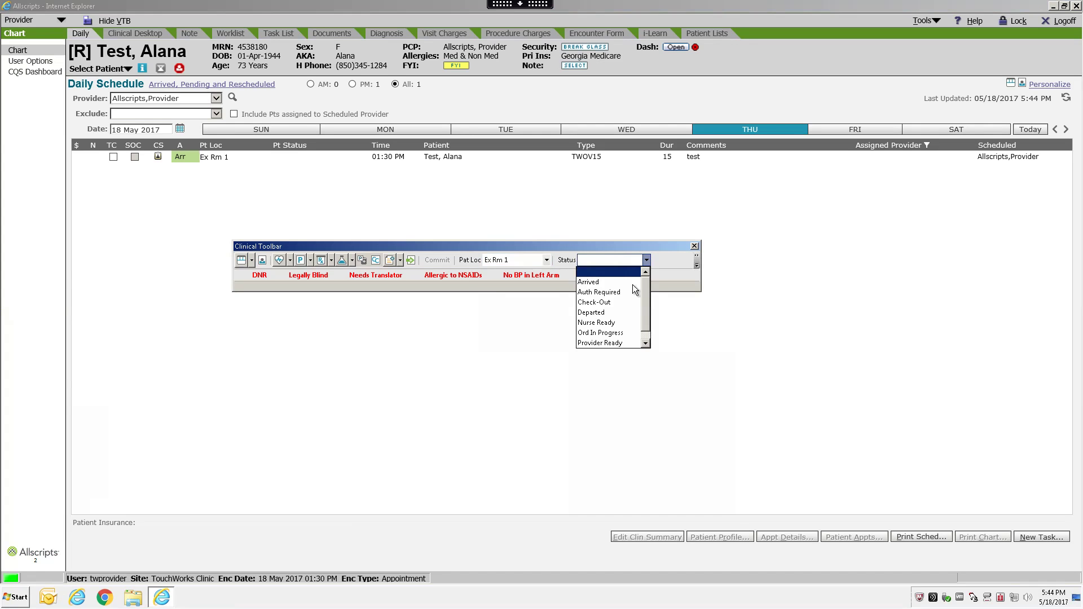
{"action": "left_click", "coordinate": [615, 342]}
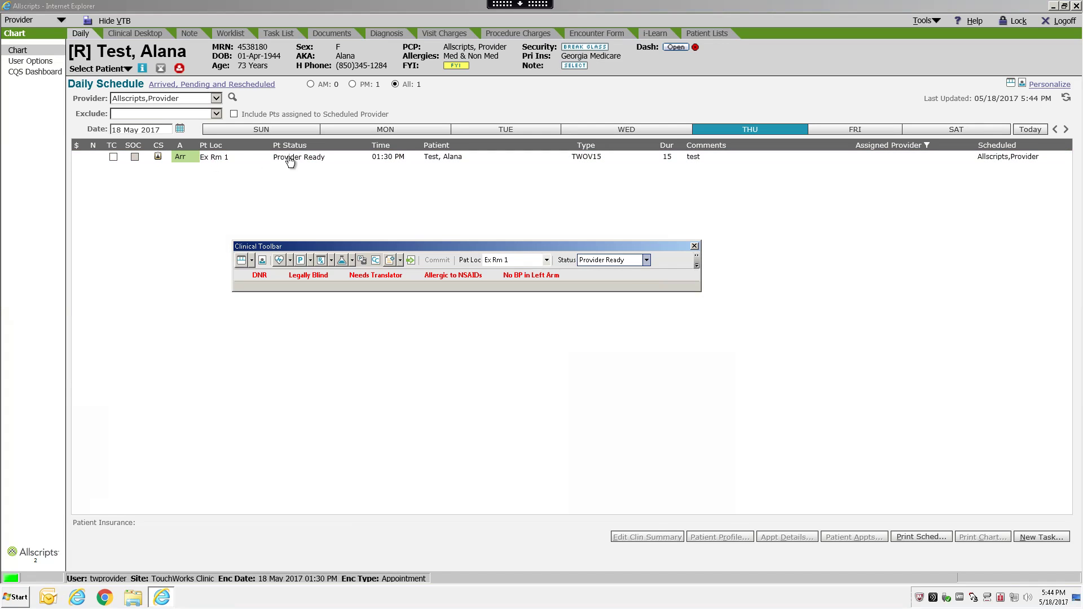
Step: Change the 01:30 PM appointment's patient location to Ex Rm 4 and status to Nurse Ready directly in the schedule row
{"action": "left_click", "coordinate": [234, 159]}
{"action": "left_click", "coordinate": [246, 157]}
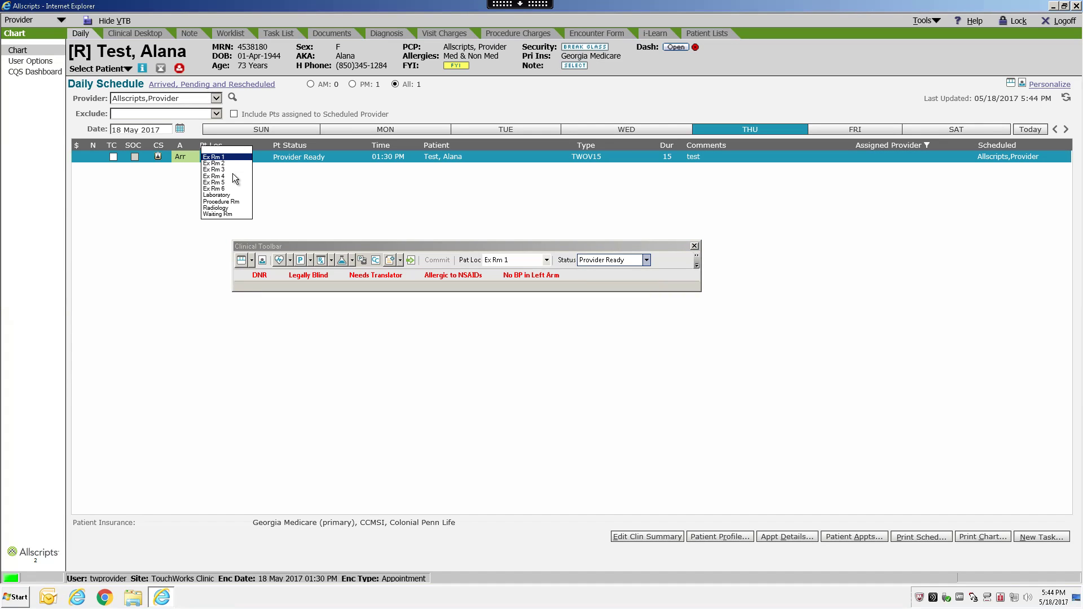
{"action": "left_click", "coordinate": [230, 176]}
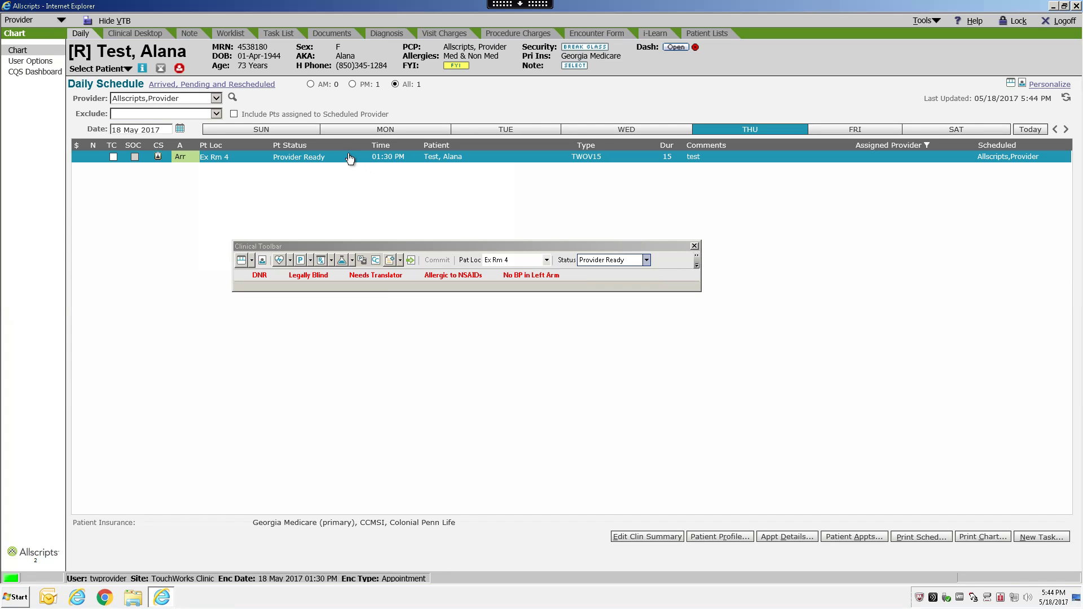
{"action": "left_click", "coordinate": [318, 158]}
{"action": "left_click", "coordinate": [320, 156]}
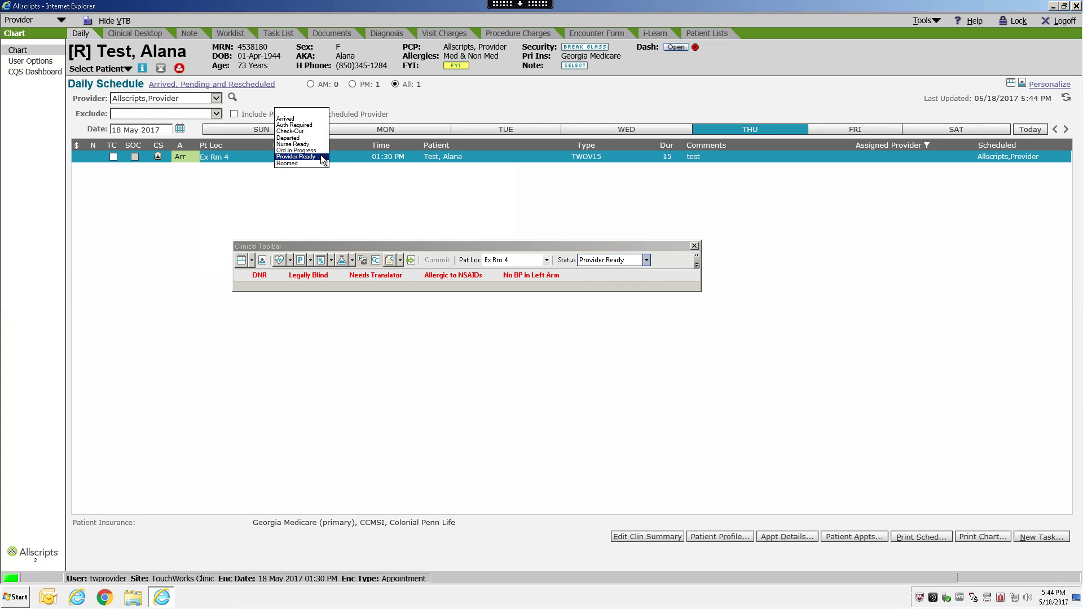
{"action": "left_click", "coordinate": [294, 144]}
Step: Set the appointment's patient location to Waiting Rm in the schedule row and reposition the Clinical Toolbar below it
{"action": "left_click", "coordinate": [248, 157]}
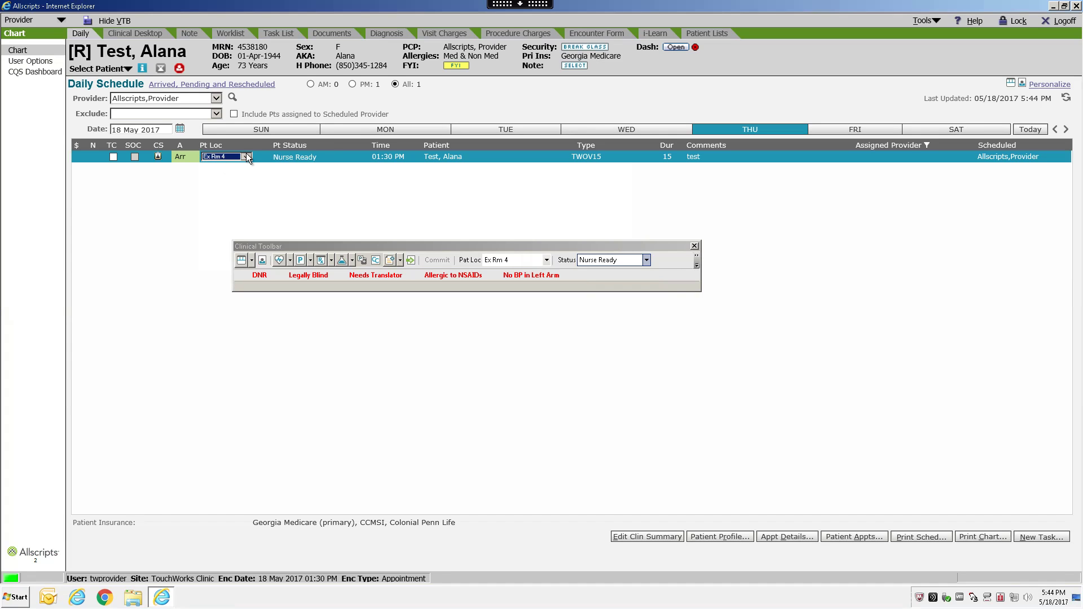
{"action": "left_click", "coordinate": [247, 156]}
{"action": "left_click", "coordinate": [229, 195]}
{"action": "left_click_drag", "start_coordinate": [399, 245], "coordinate": [614, 250]}
{"action": "left_click_drag", "start_coordinate": [617, 247], "coordinate": [543, 270]}
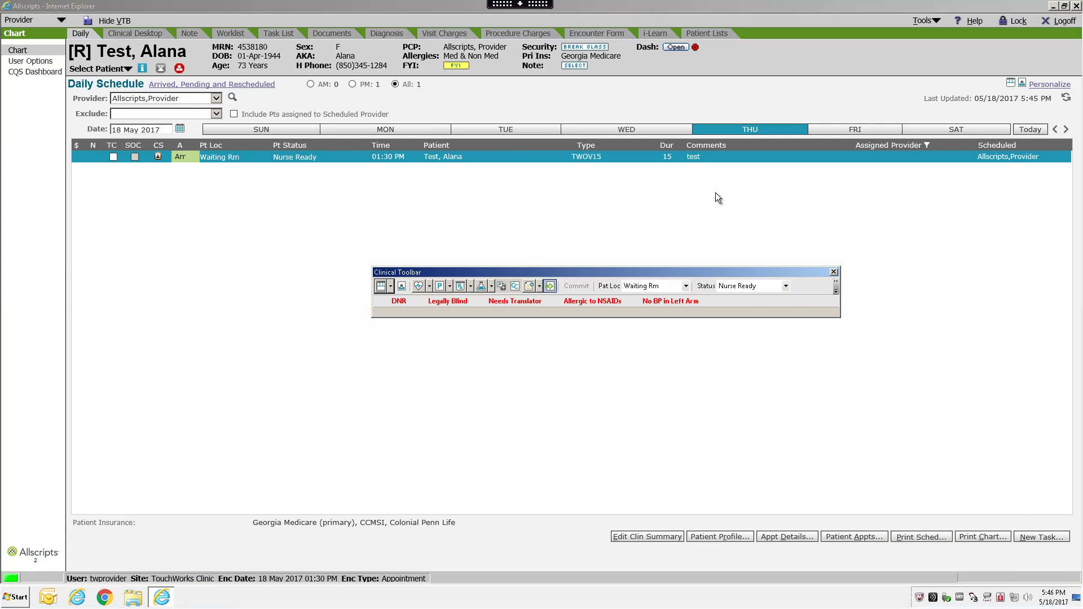
Step: Order a follow-up visit in 4 months for Alzheimer's disease, then commit it from the encounter summary with Save and continue
{"action": "left_click", "coordinate": [492, 288]}
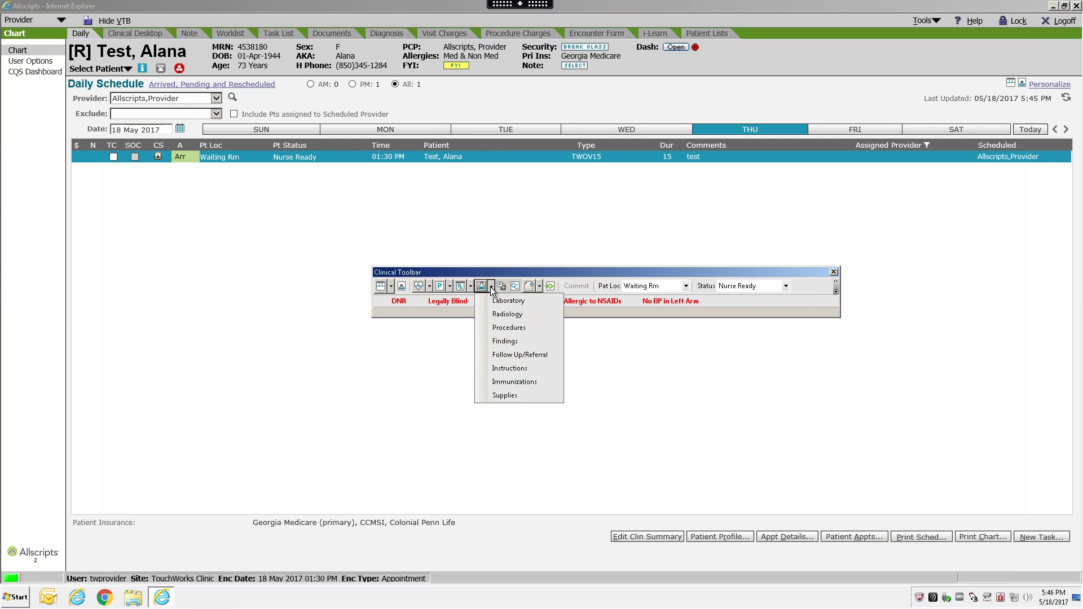
{"action": "left_click", "coordinate": [516, 349]}
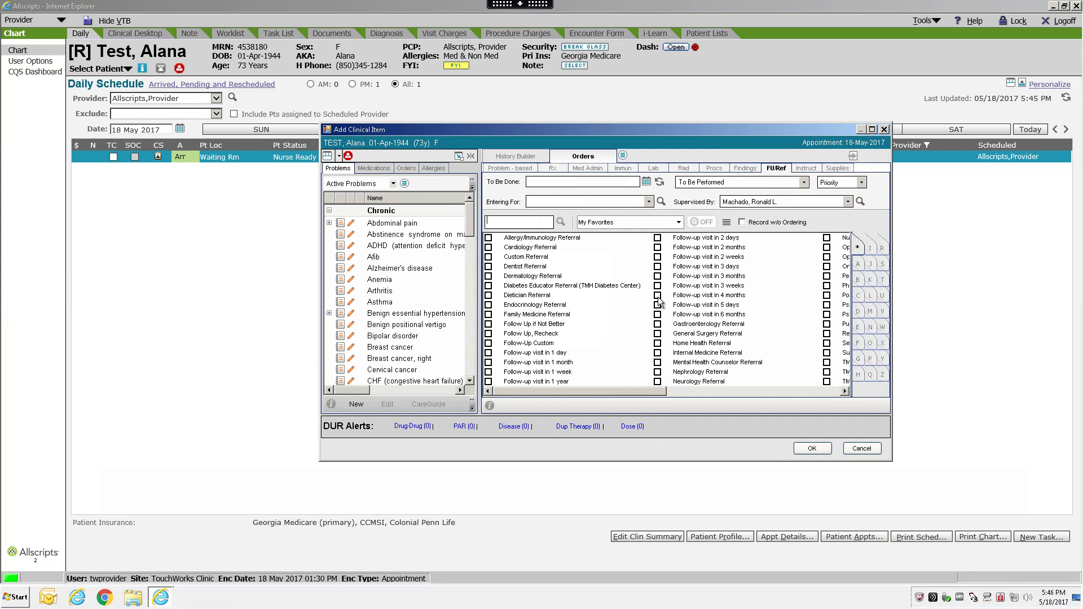
{"action": "left_click", "coordinate": [382, 268]}
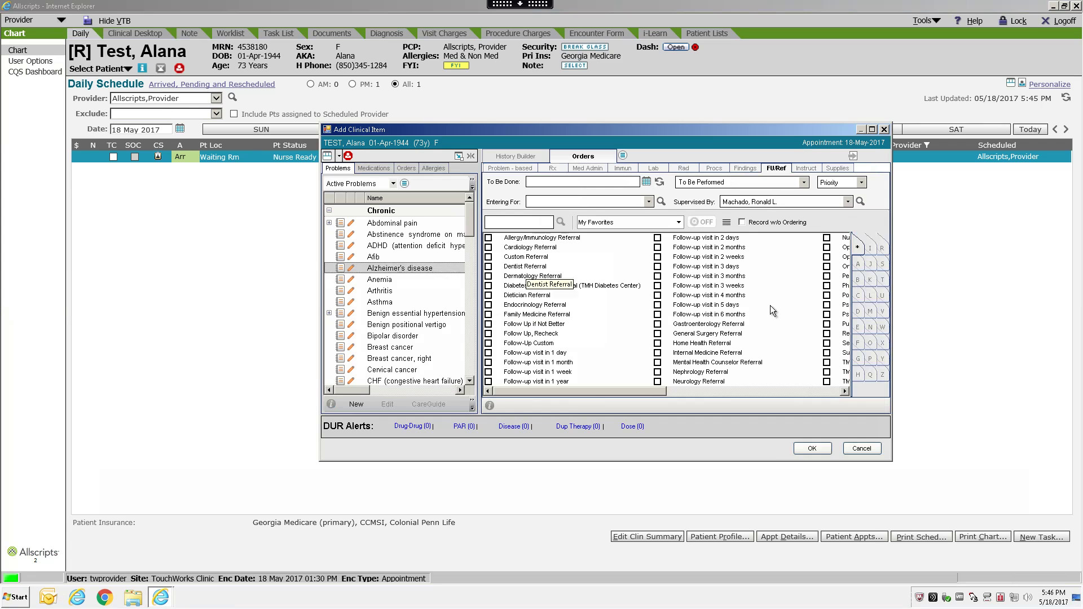
{"action": "left_click", "coordinate": [806, 448]}
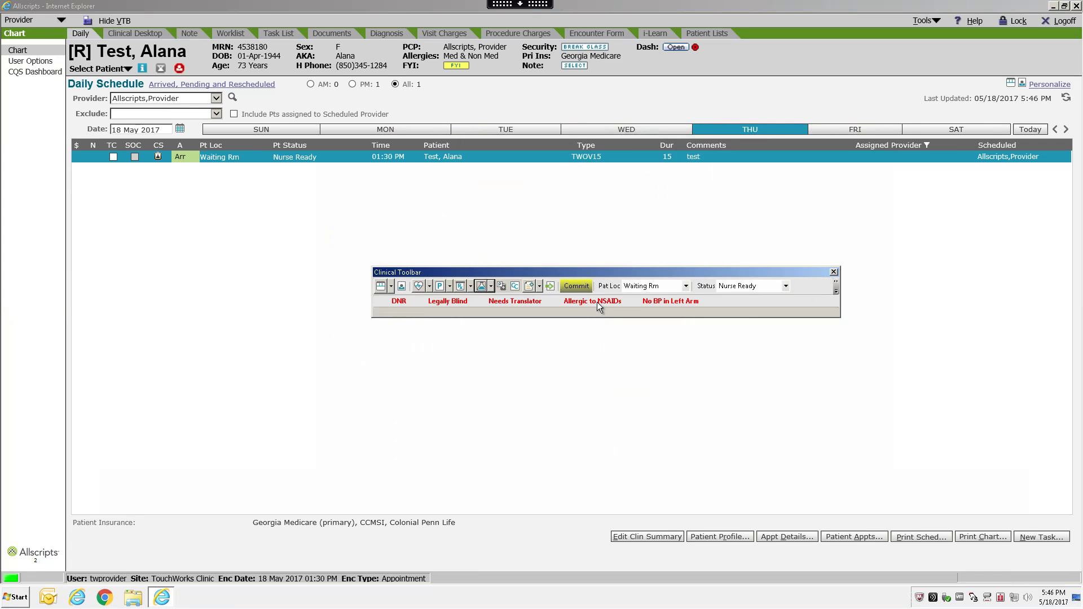
{"action": "left_click", "coordinate": [575, 286]}
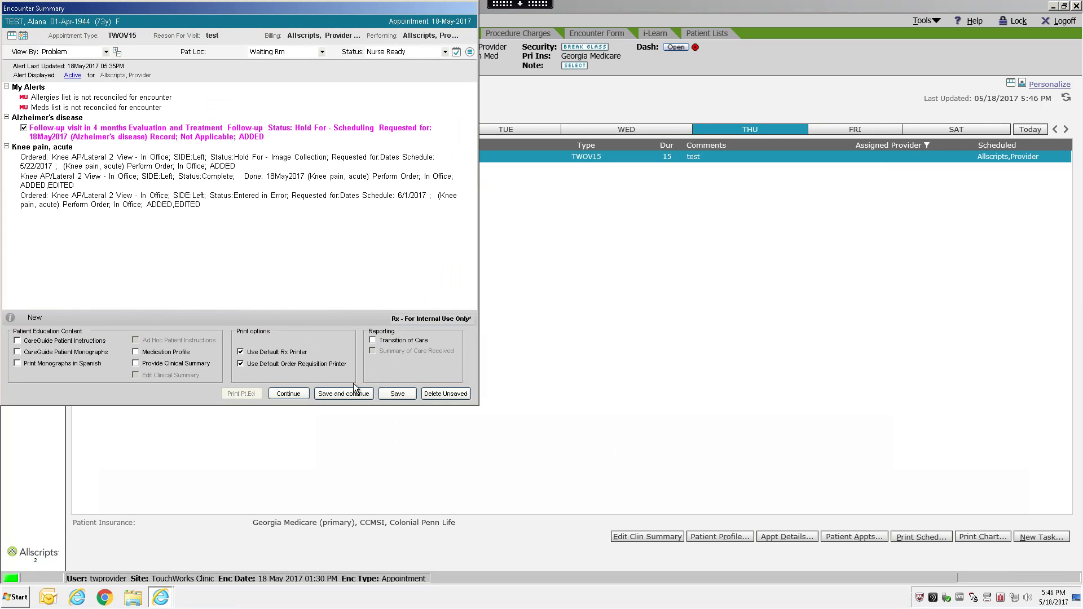
{"action": "left_click", "coordinate": [327, 395]}
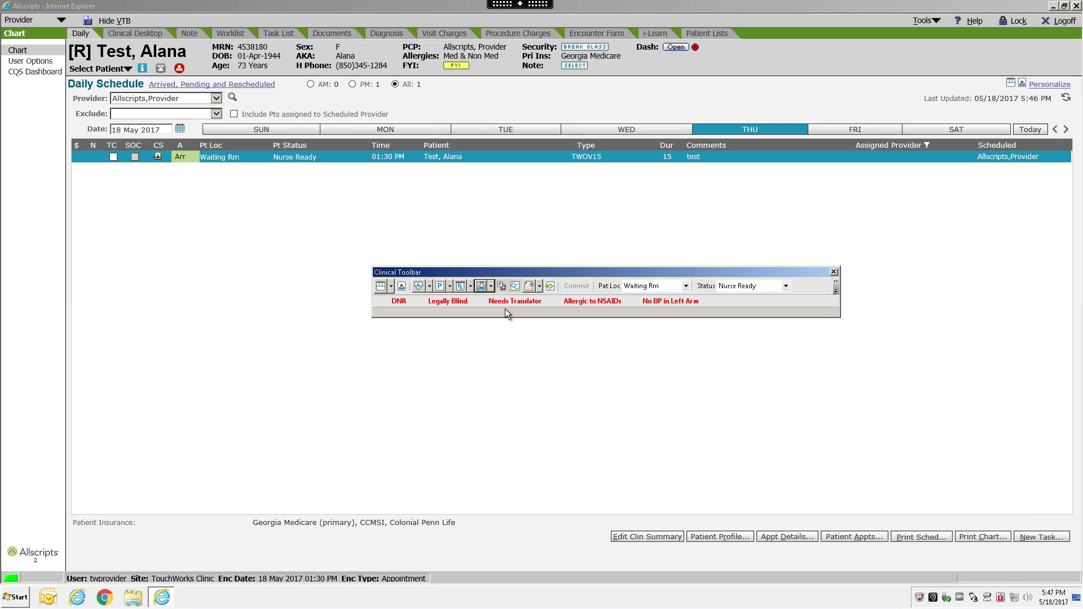
Step: View the patient's appointment list through Quick Appointments on the Clinical Toolbar and close it
{"action": "left_click", "coordinate": [392, 285]}
{"action": "left_click", "coordinate": [390, 286]}
{"action": "left_click", "coordinate": [390, 287]}
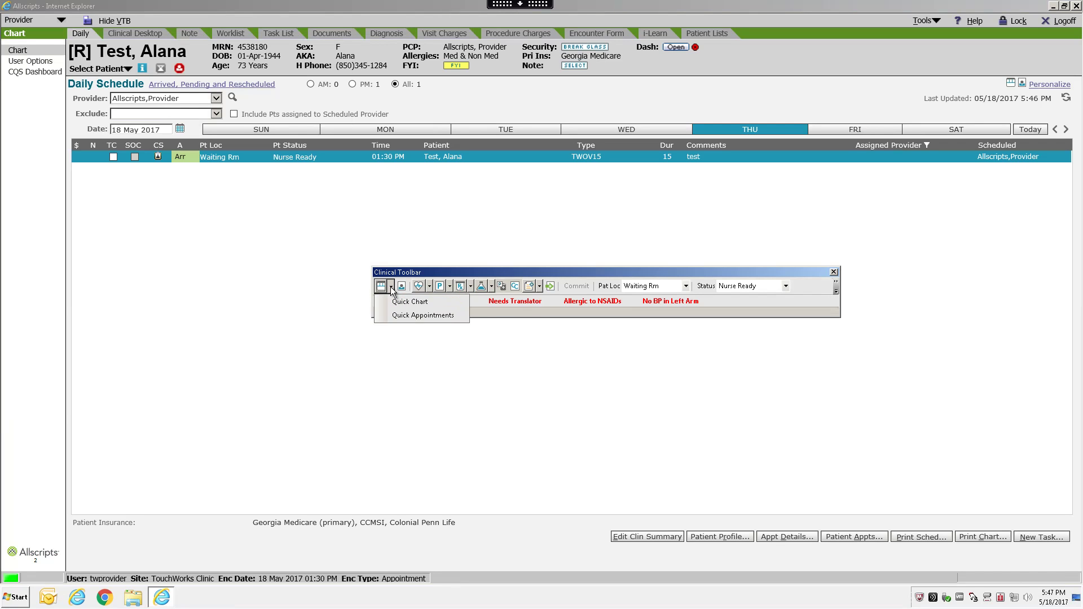
{"action": "left_click", "coordinate": [398, 319]}
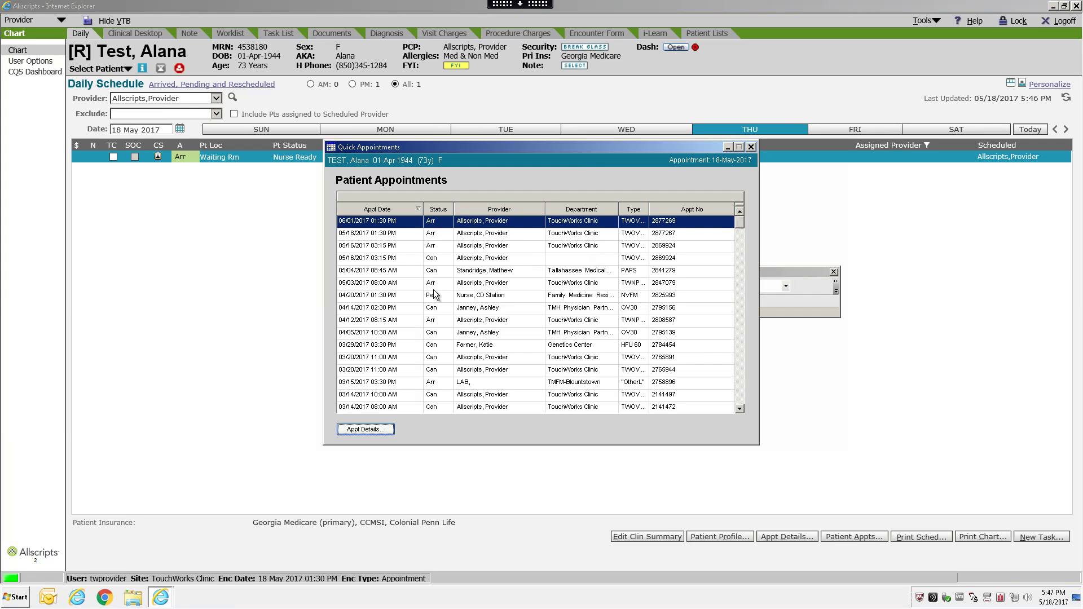
{"action": "left_click", "coordinate": [751, 147]}
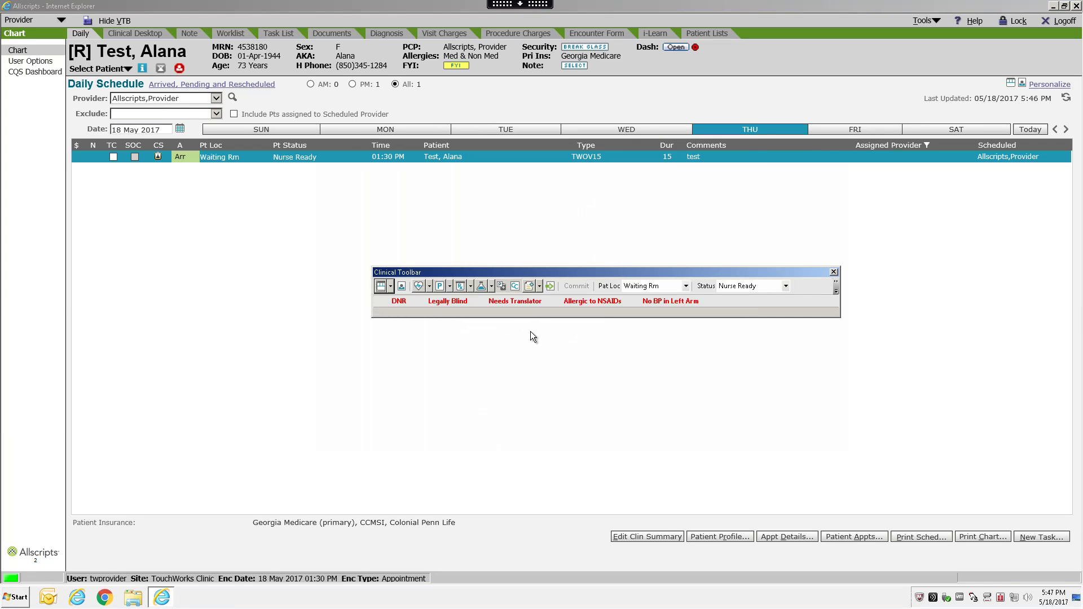
Step: View the patient profile and the patient appointments list from the daily schedule, closing each without changes
{"action": "left_click", "coordinate": [428, 287]}
{"action": "left_click", "coordinate": [428, 288]}
{"action": "left_click", "coordinate": [710, 538]}
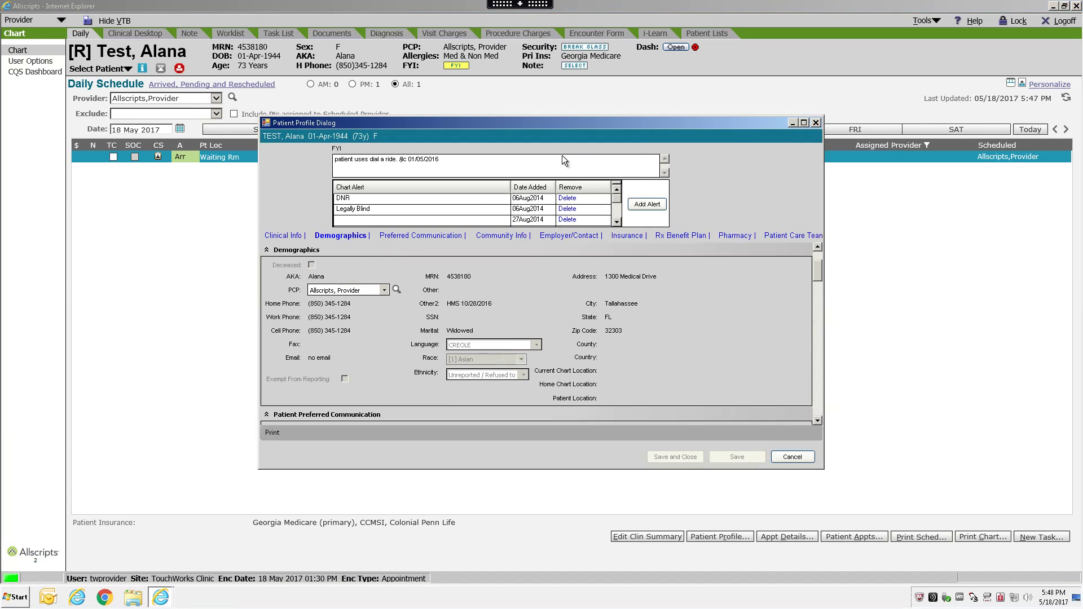
{"action": "left_click", "coordinate": [791, 458]}
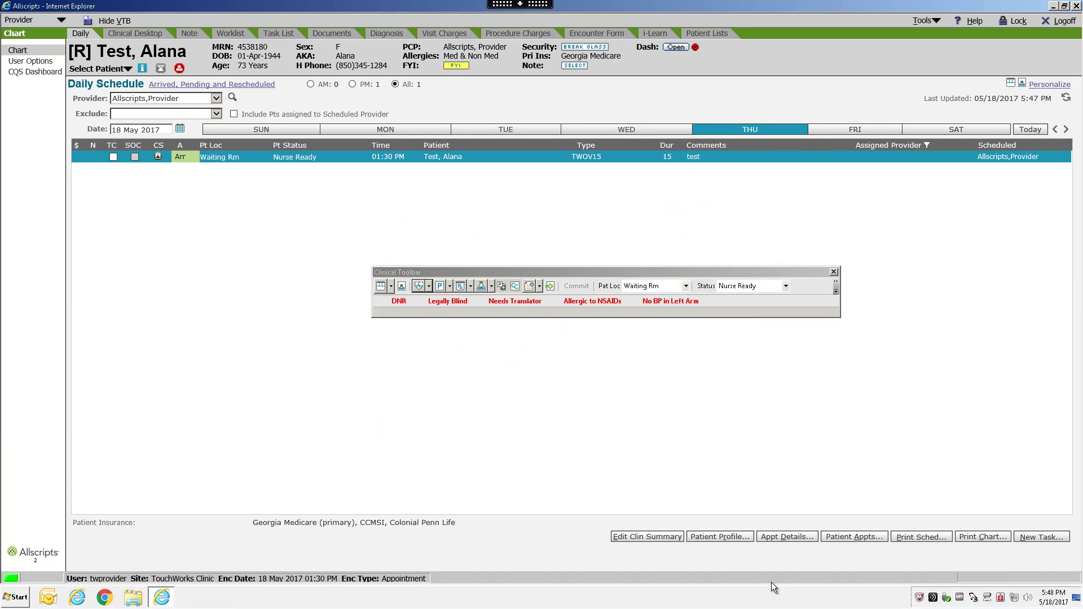
{"action": "left_click", "coordinate": [853, 536]}
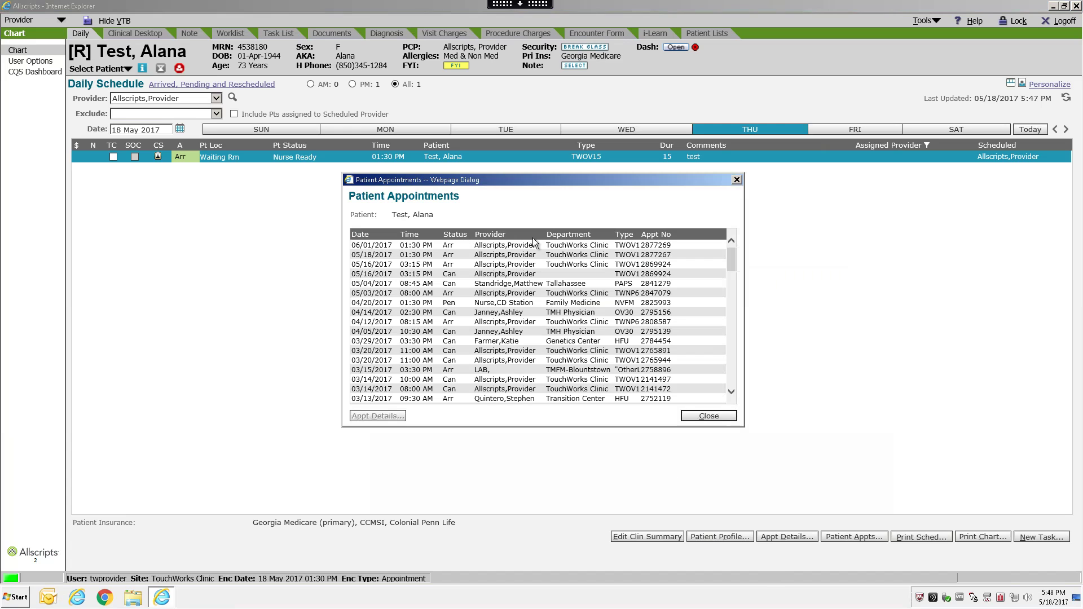
{"action": "left_click", "coordinate": [705, 417]}
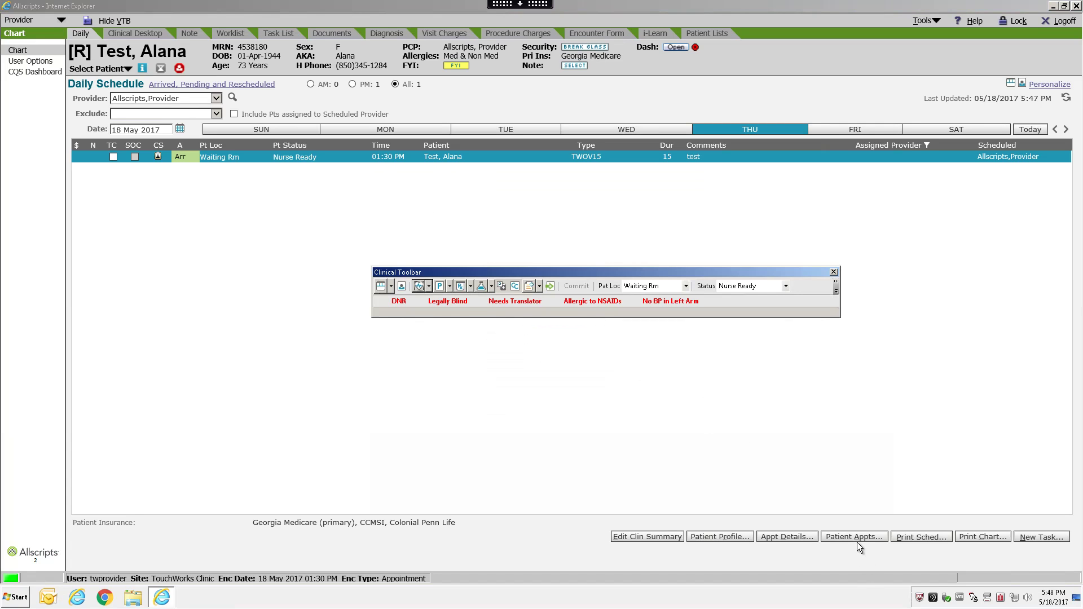
Step: View the new task form and cancel it, then view the 01:30 PM appointment's details and close them
{"action": "left_click", "coordinate": [1040, 537]}
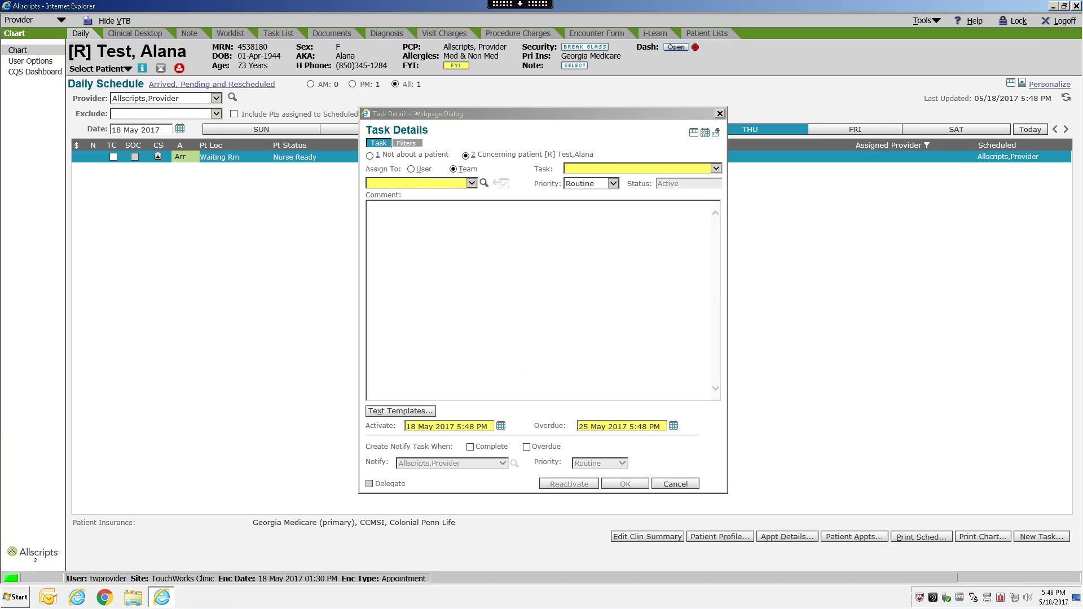
{"action": "left_click", "coordinate": [670, 485]}
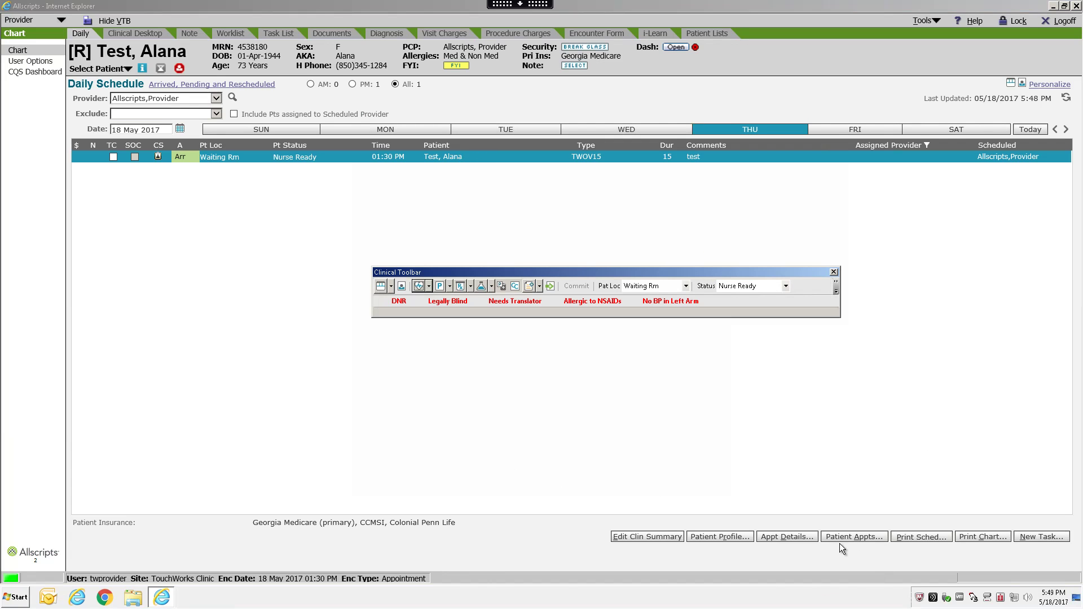
{"action": "left_click", "coordinate": [801, 538]}
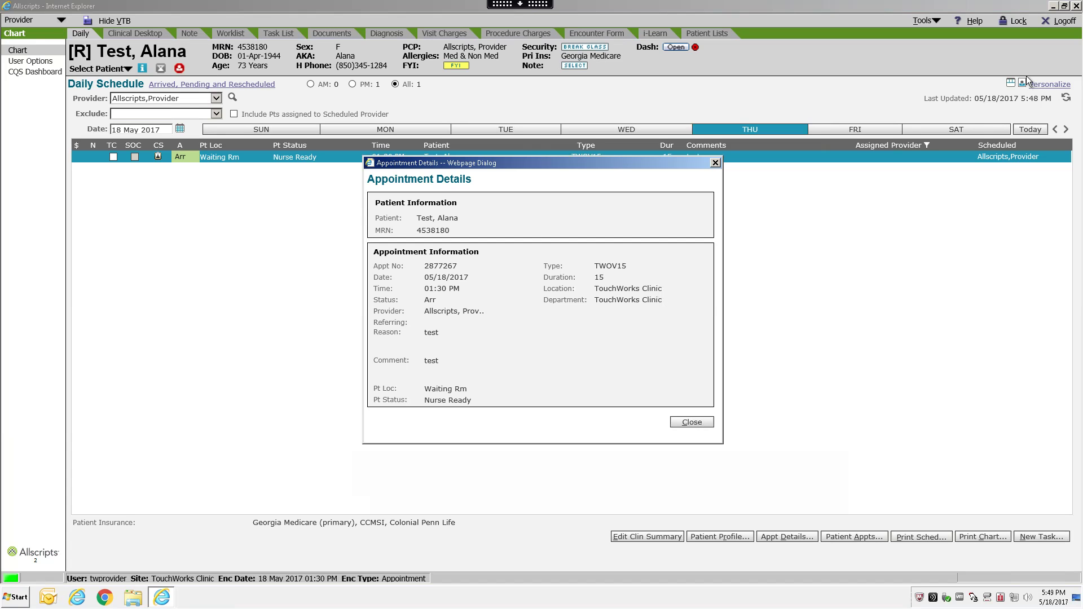
{"action": "left_click_drag", "start_coordinate": [652, 163], "coordinate": [631, 212]}
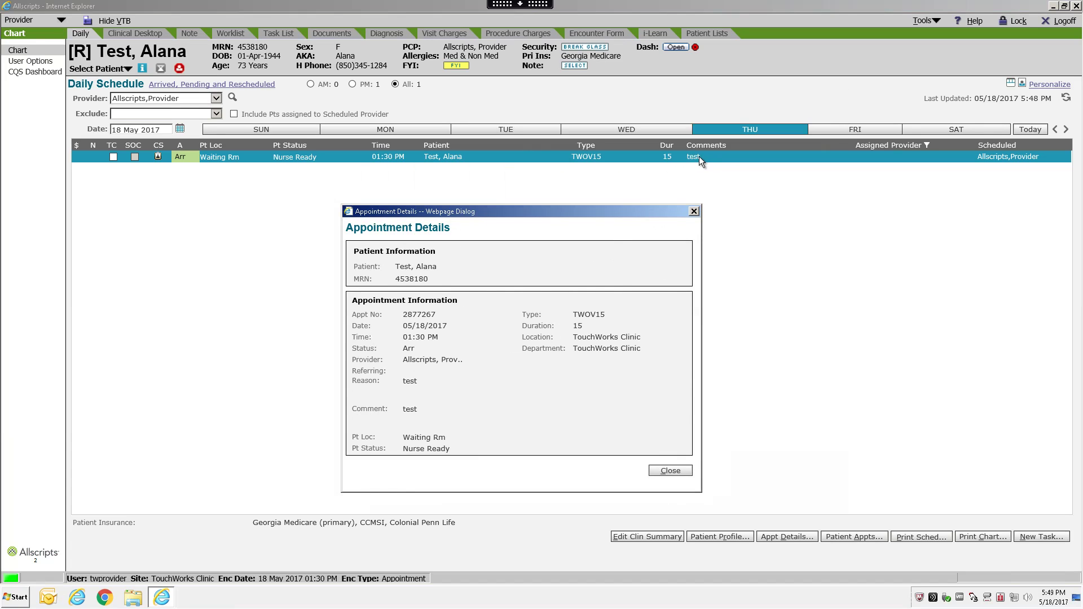
{"action": "key", "text": "Escape"}
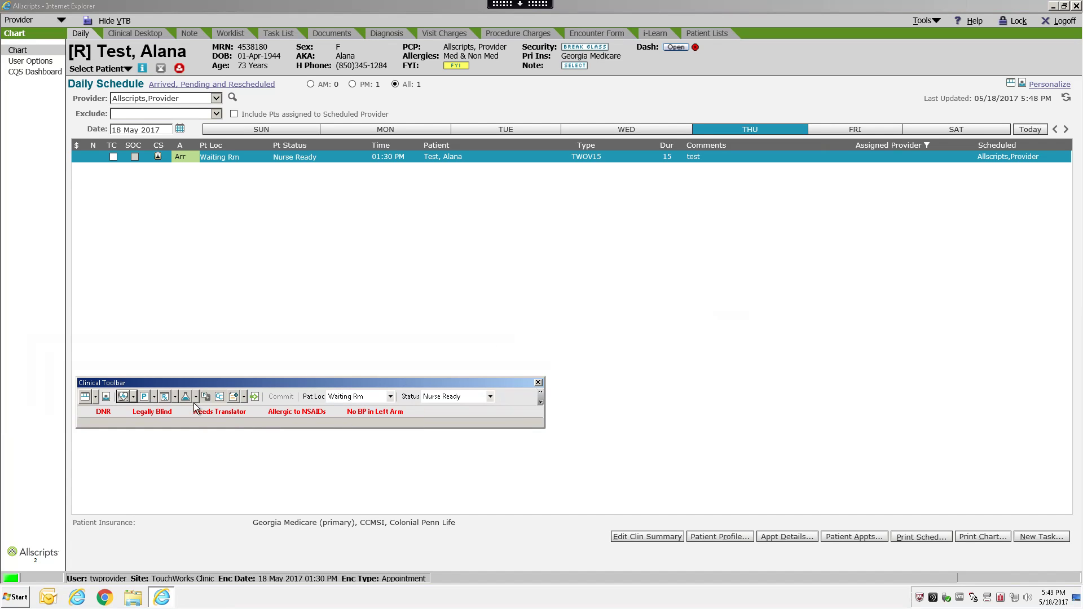
Step: Close the Clinical Toolbar and bring it back with Show/Hide Clinical Toolbar
{"action": "left_click", "coordinate": [537, 383]}
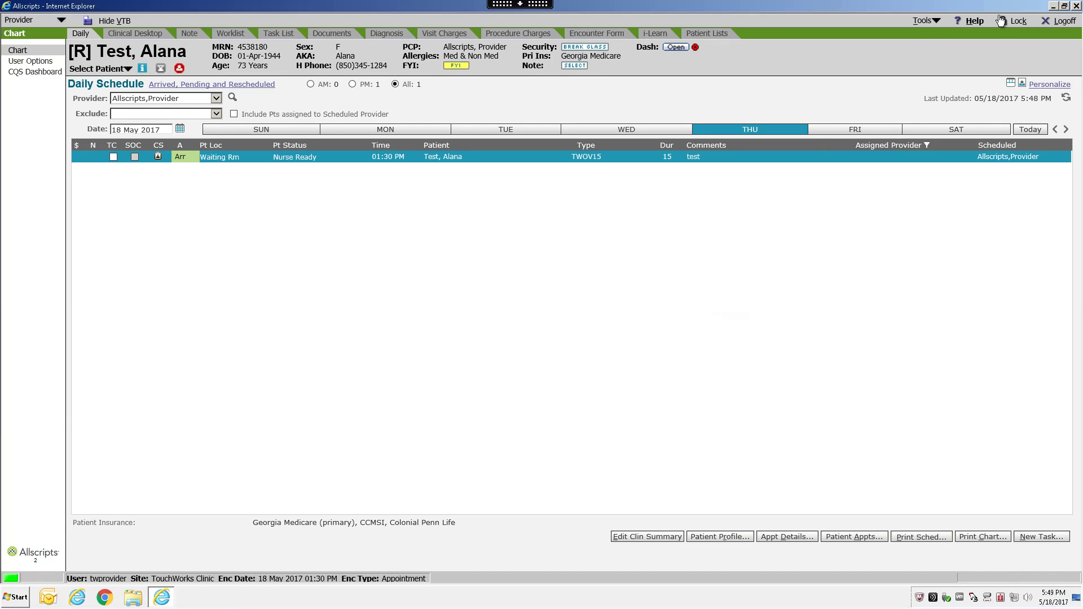
{"action": "left_click", "coordinate": [935, 22]}
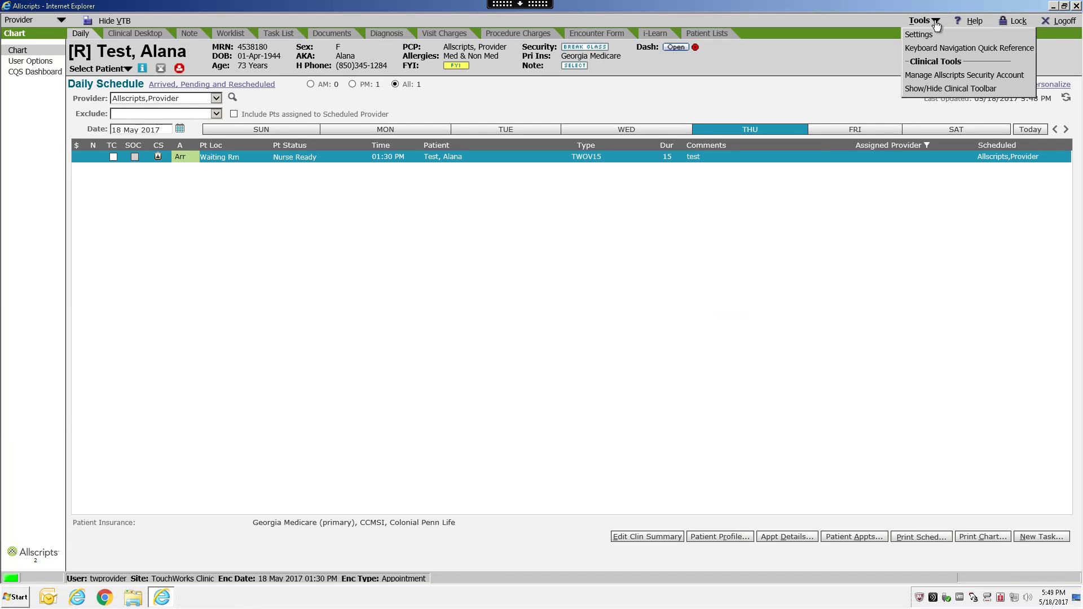
{"action": "left_click", "coordinate": [943, 88]}
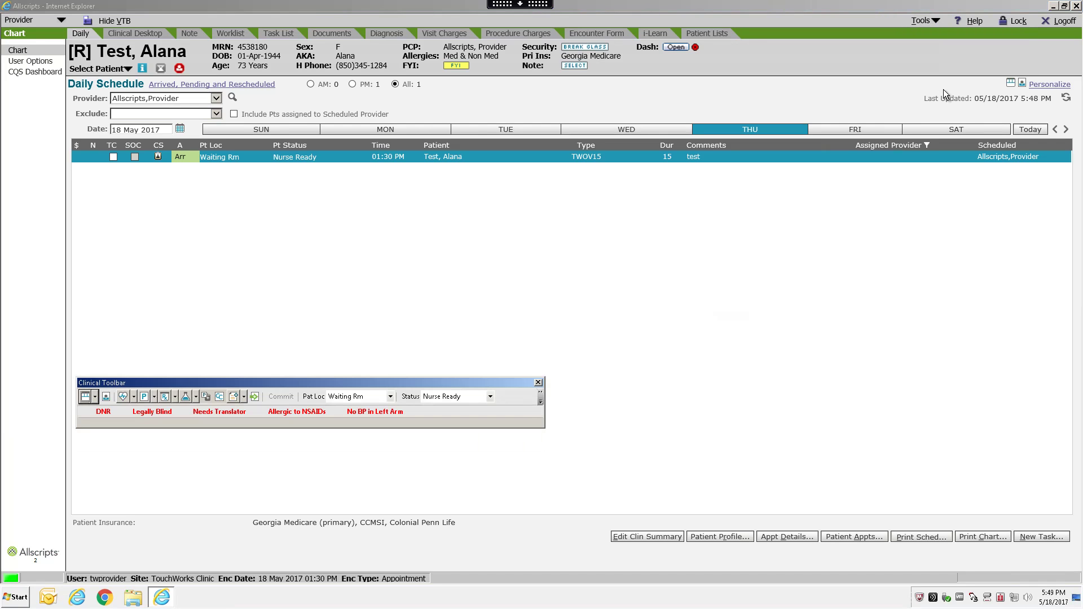
Step: Toggle the Clinical Toolbar off and on again with Show/Hide Clinical Toolbar, leaving it displayed
{"action": "left_click", "coordinate": [936, 22]}
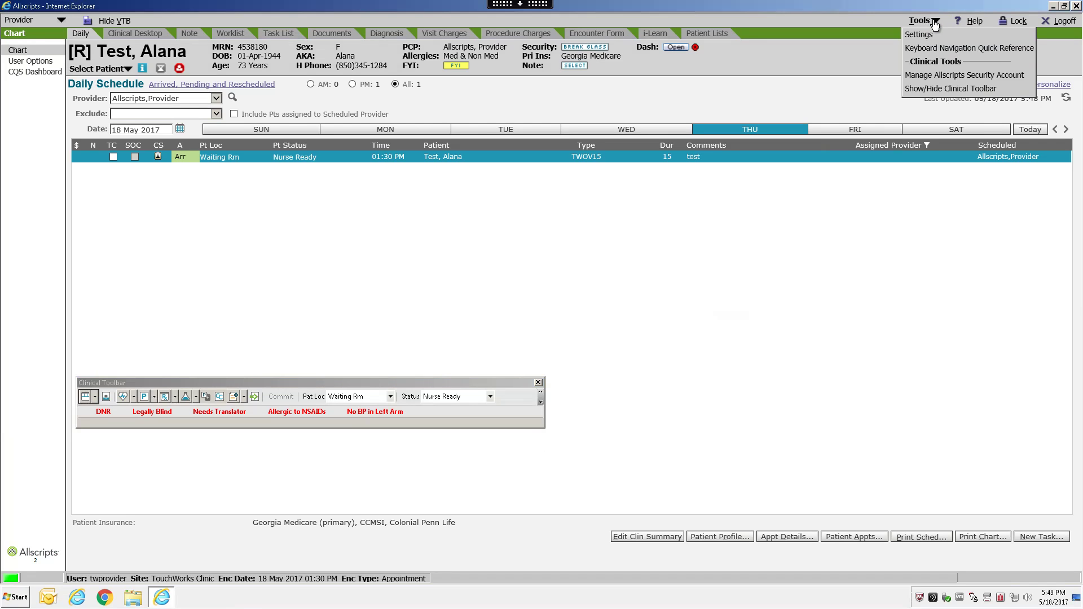
{"action": "left_click", "coordinate": [936, 88]}
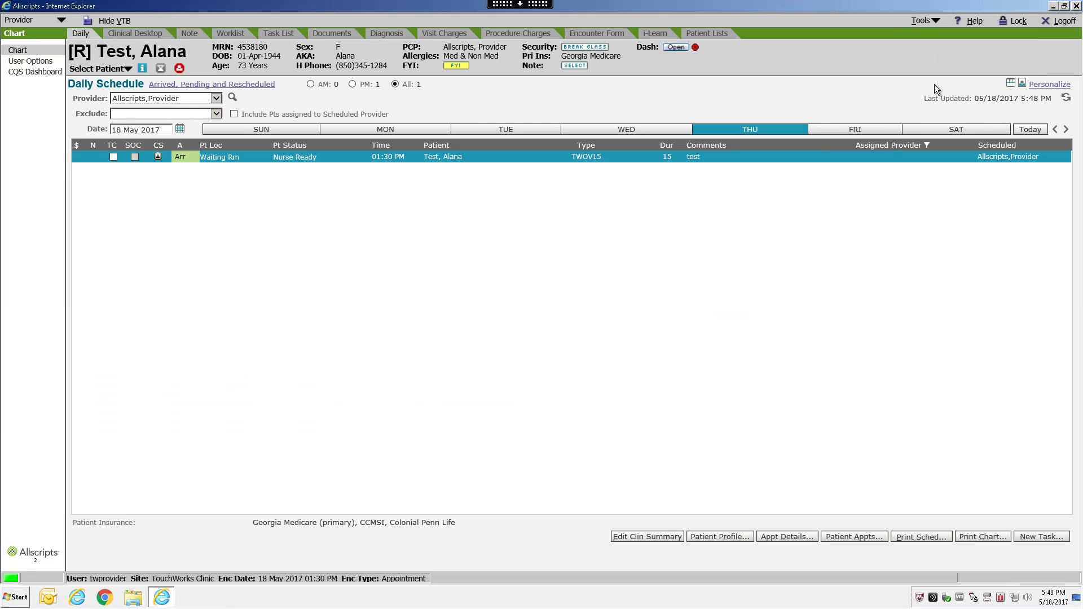
{"action": "left_click", "coordinate": [930, 24]}
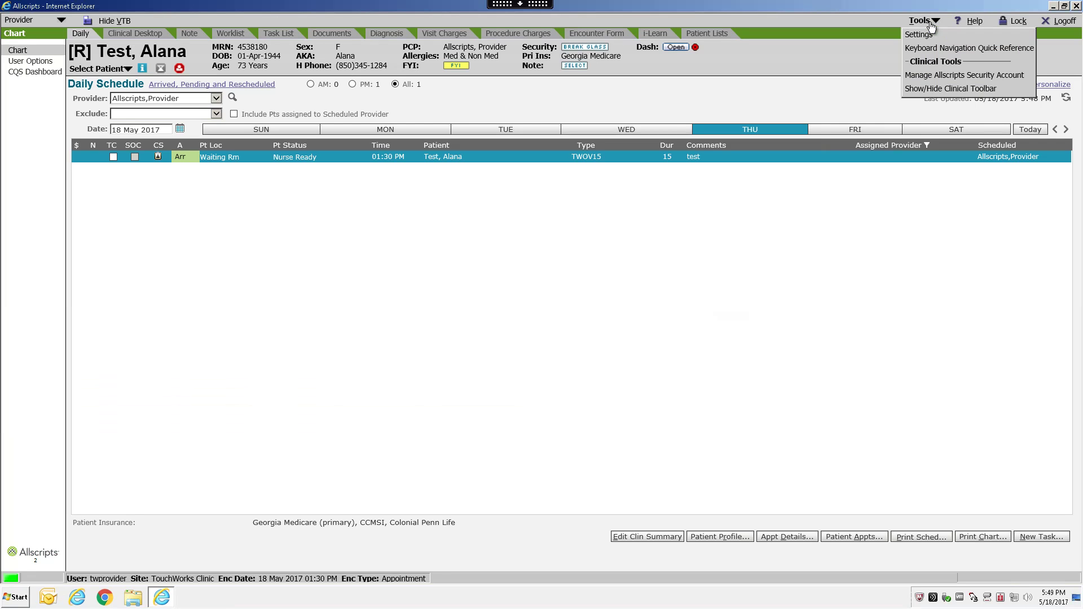
{"action": "left_click", "coordinate": [928, 91]}
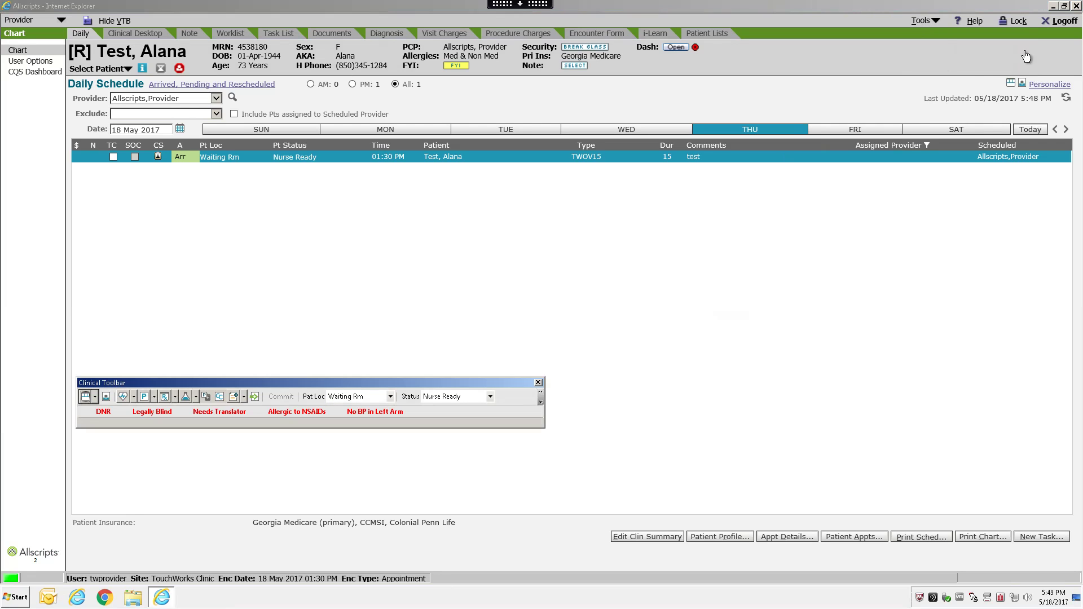
{"action": "left_click", "coordinate": [934, 20]}
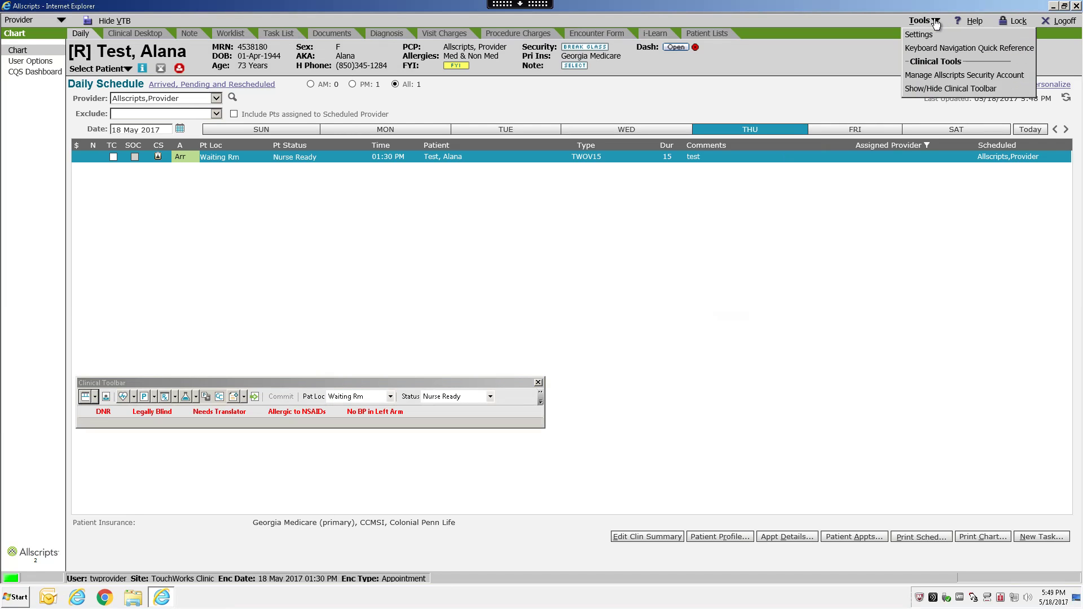
{"action": "left_click", "coordinate": [899, 274]}
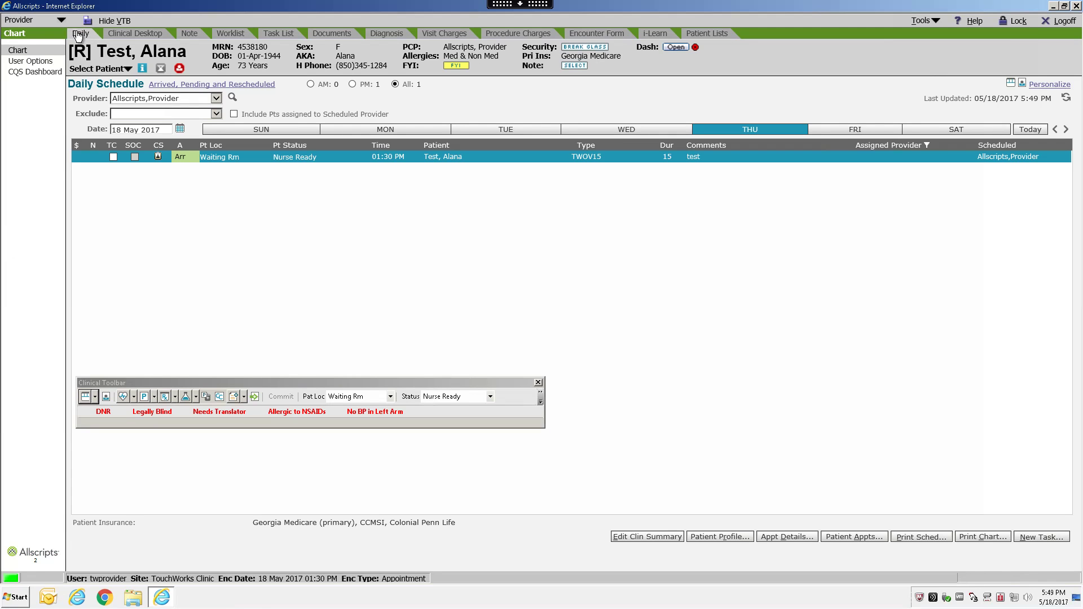
Step: Stay on the daily schedule and move the floating Clinical Toolbar slightly up and to the right
{"action": "left_click", "coordinate": [518, 34]}
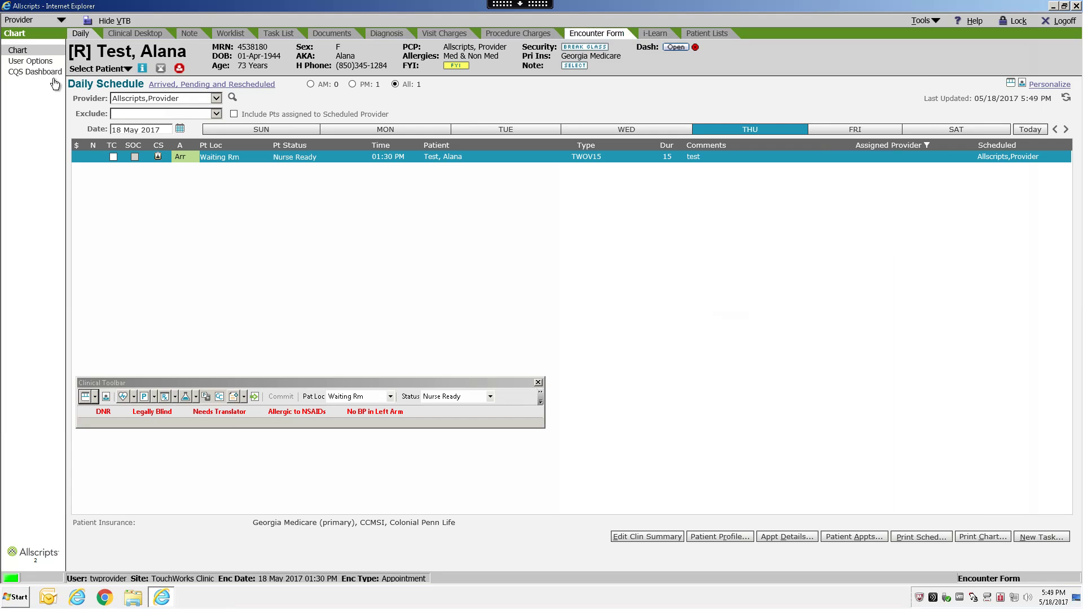
{"action": "left_click", "coordinate": [80, 33]}
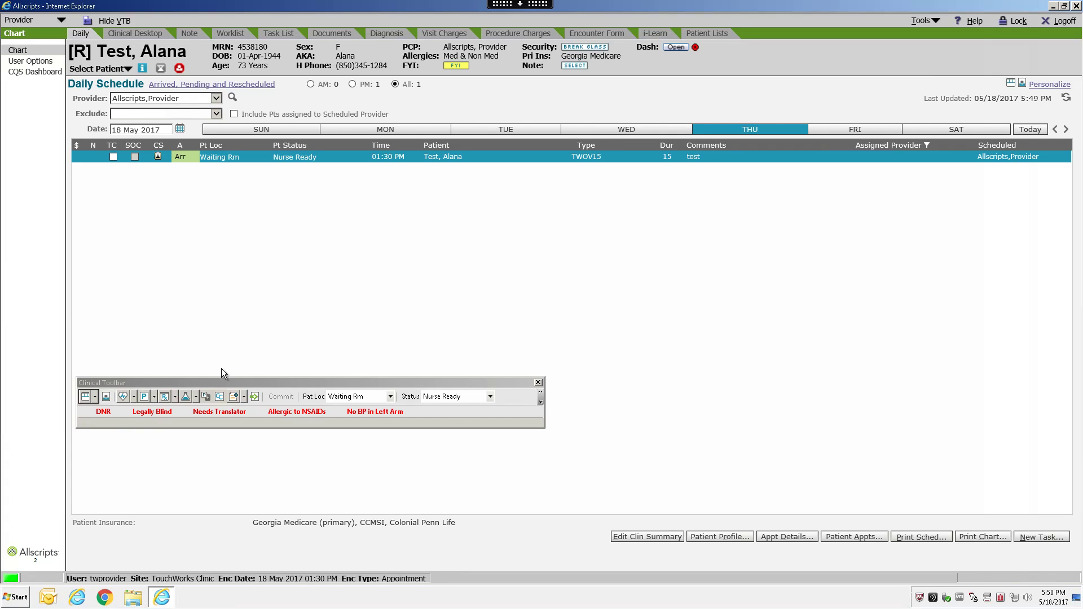
{"action": "left_click_drag", "start_coordinate": [231, 383], "coordinate": [271, 346]}
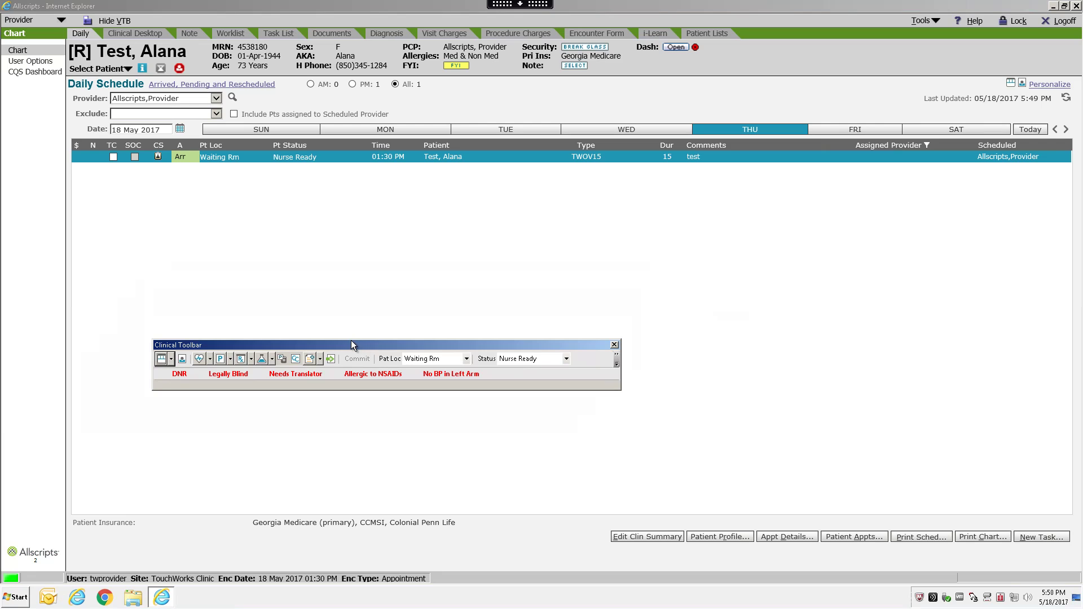
Step: Personalize the Daily view by setting its Schedule Contents to All Appointments and save the change
{"action": "left_click", "coordinate": [1046, 85]}
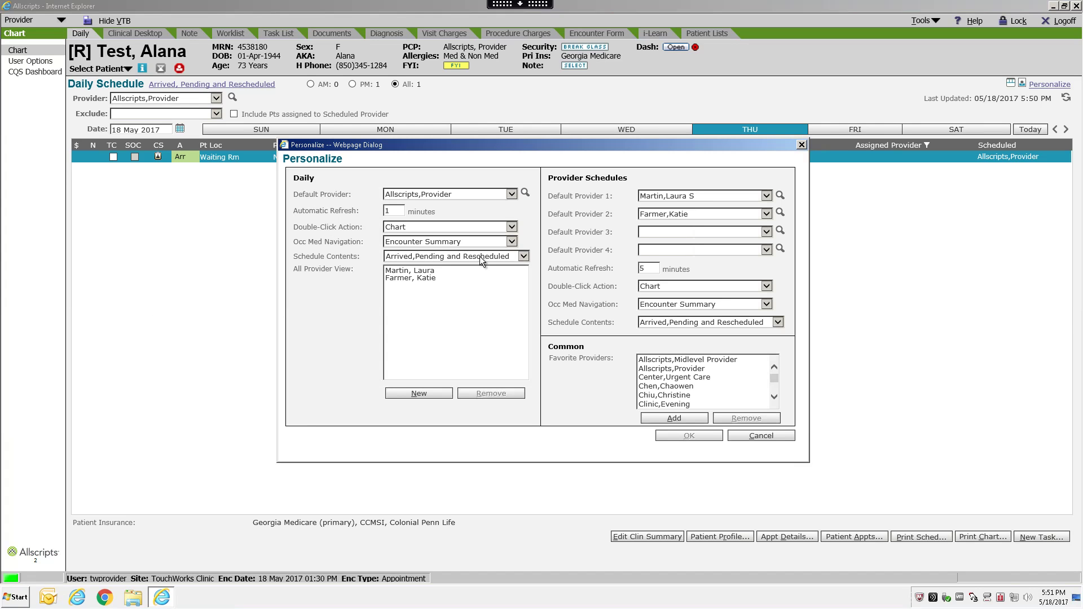
{"action": "left_click", "coordinate": [523, 257]}
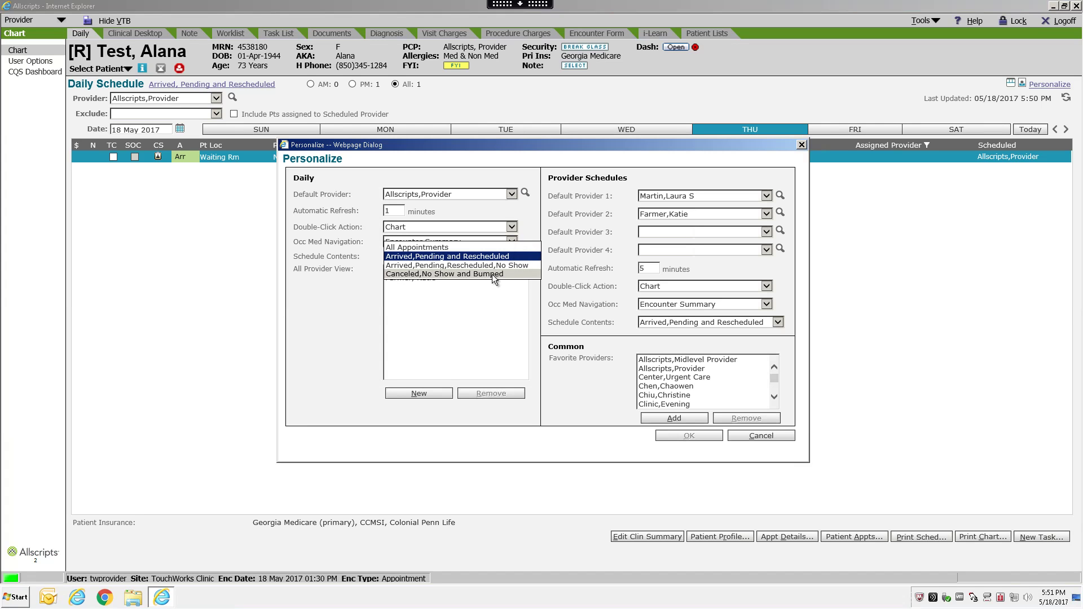
{"action": "left_click", "coordinate": [441, 249]}
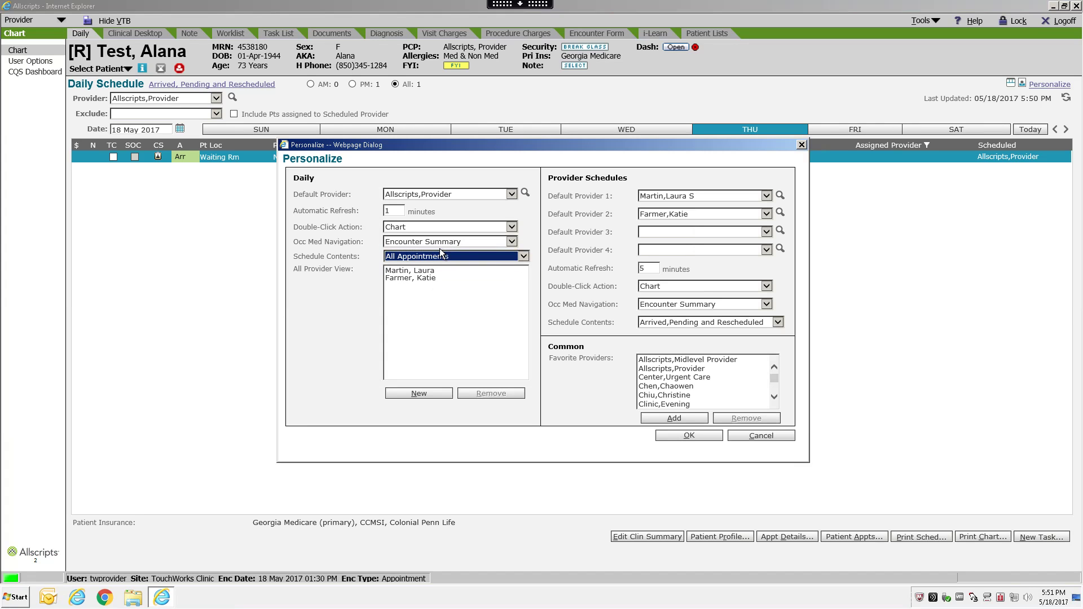
{"action": "left_click", "coordinate": [682, 436]}
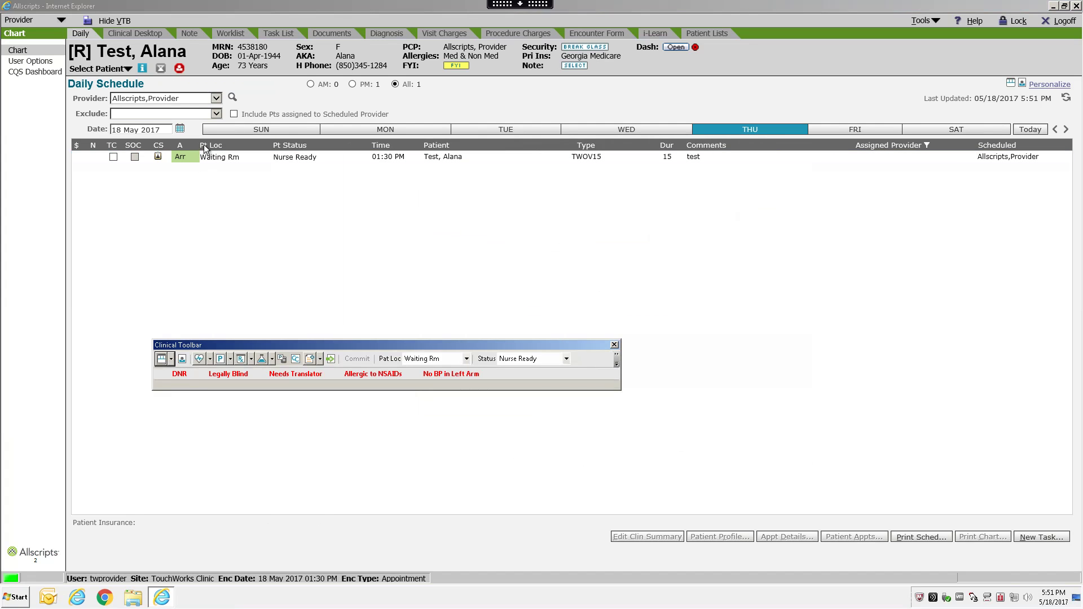
Step: Display the daily schedule for Monday, 15 May 2017, followed by Tuesday, 16 May 2017
{"action": "left_click", "coordinate": [396, 133]}
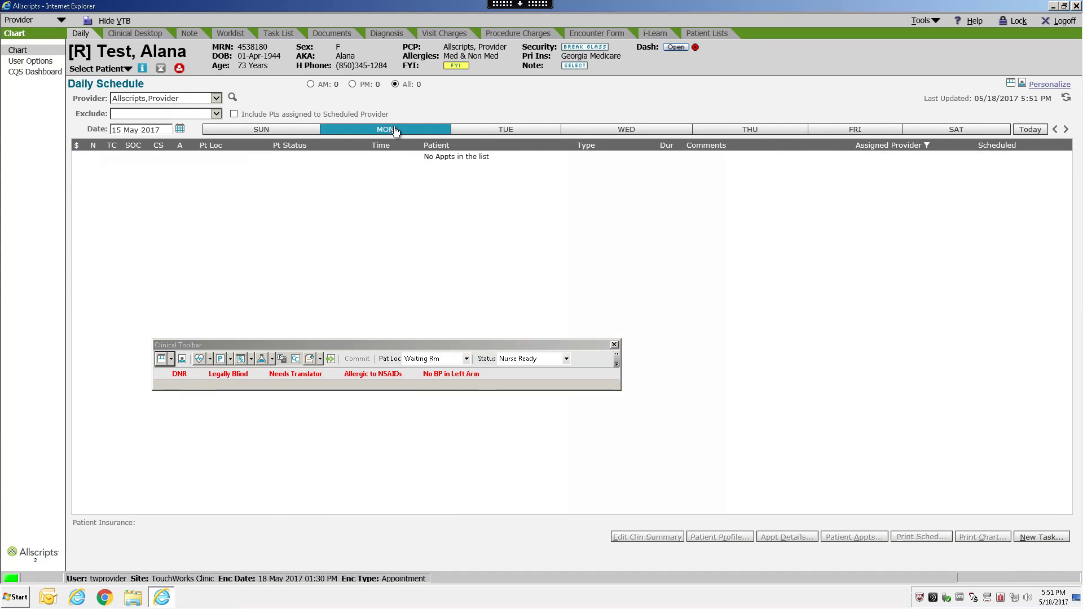
{"action": "left_click", "coordinate": [465, 133]}
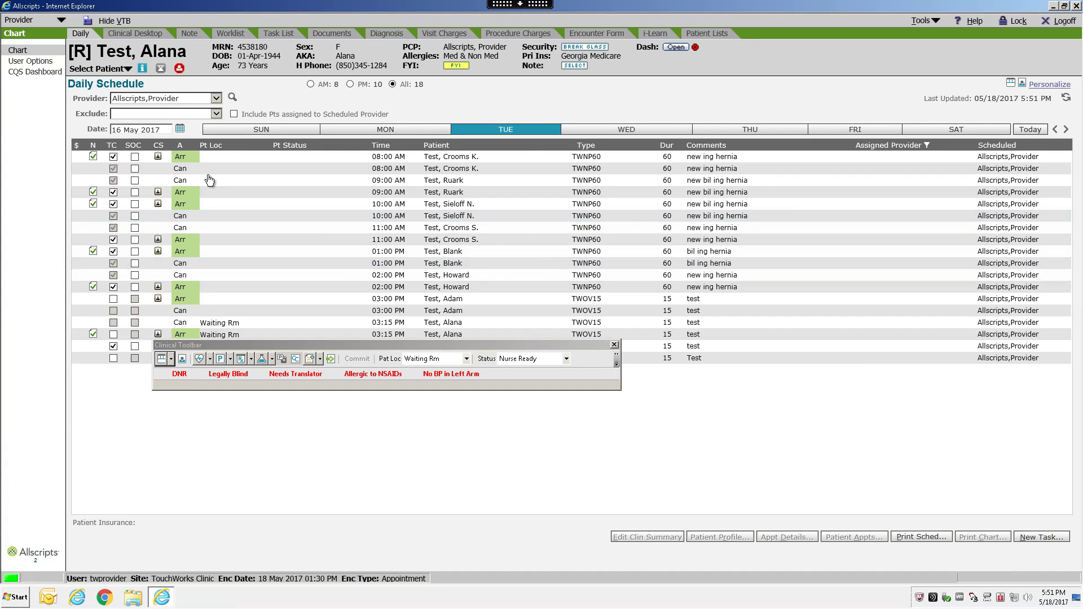
Step: Set the Daily view's Schedule Contents back to Arrived,Pending and Rescheduled in the Personalize settings and save
{"action": "left_click", "coordinate": [1046, 86]}
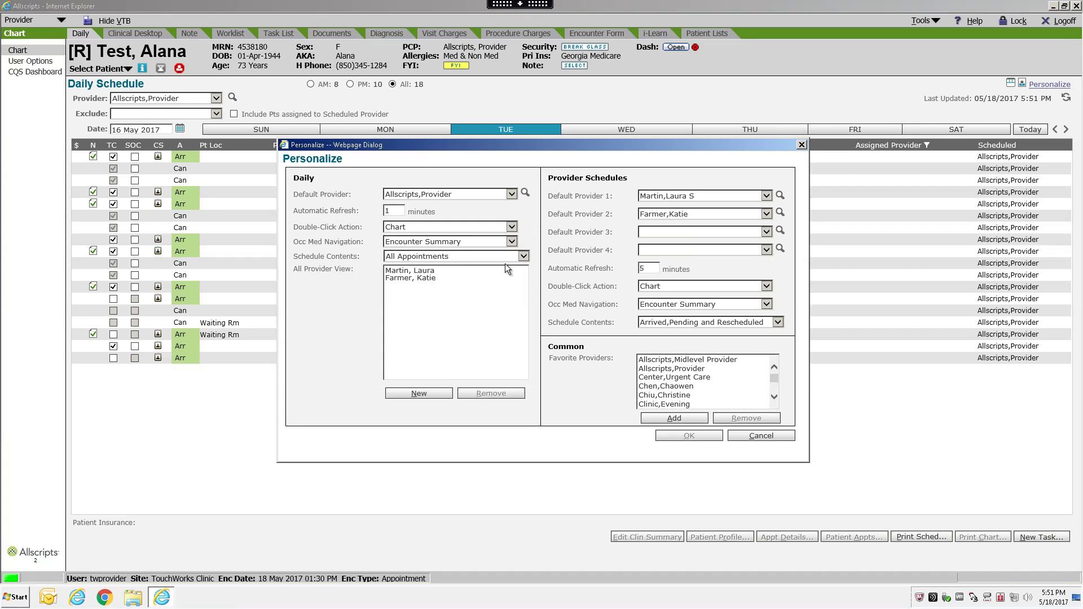
{"action": "left_click", "coordinate": [523, 256]}
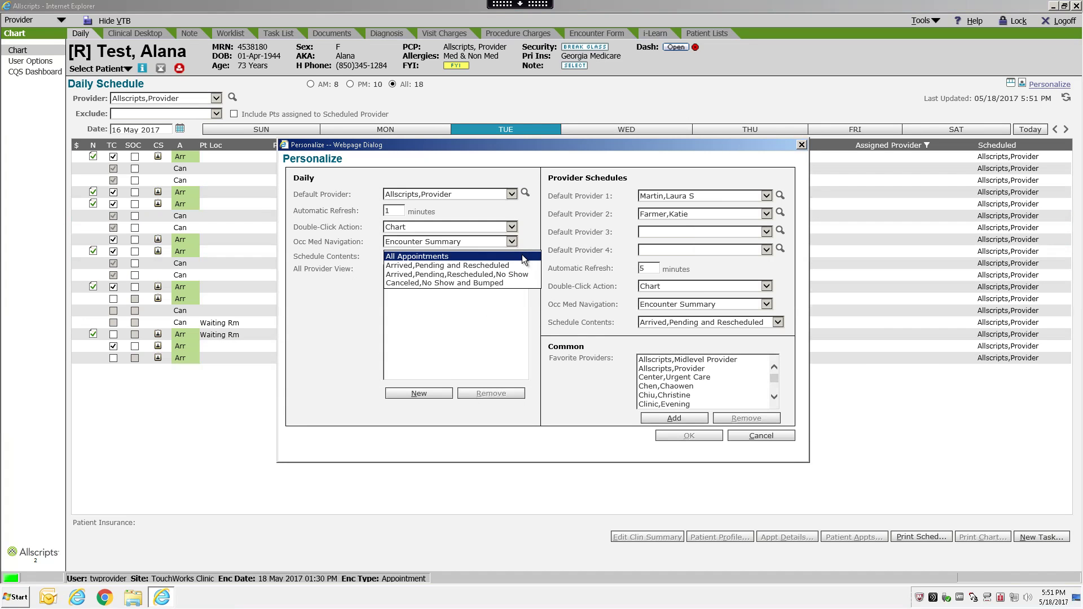
{"action": "left_click", "coordinate": [486, 266]}
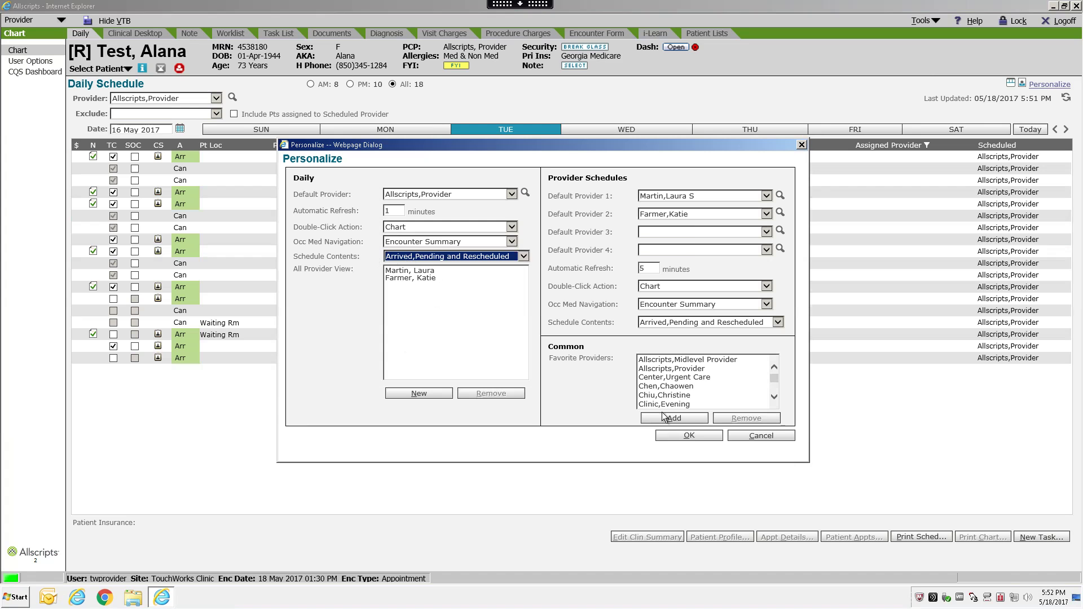
{"action": "left_click", "coordinate": [689, 435]}
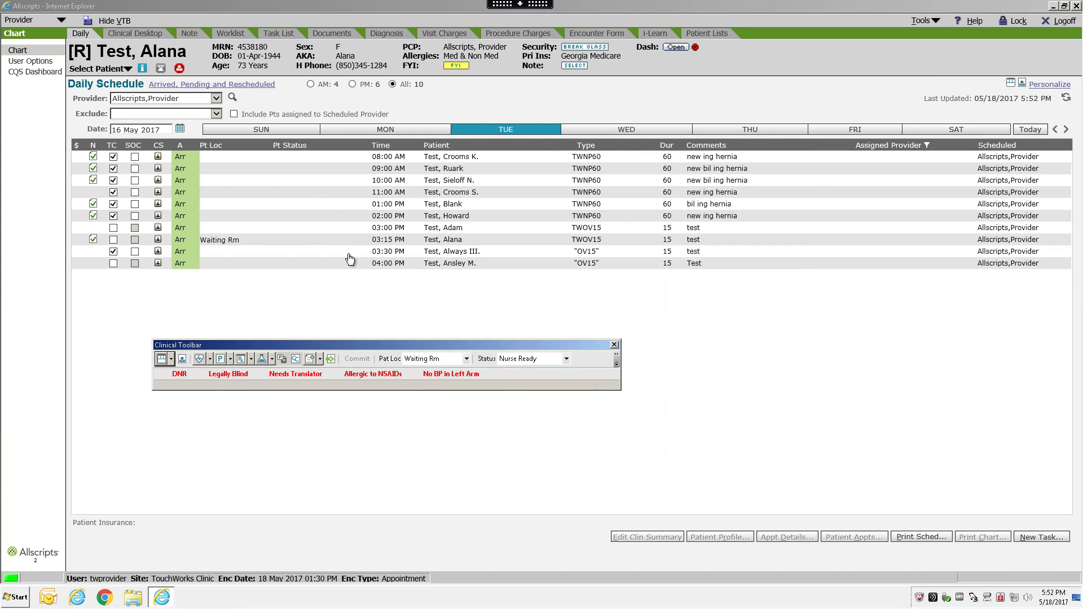
Step: View the provider choices available for the daily schedule, including All Providers
{"action": "left_click", "coordinate": [216, 98]}
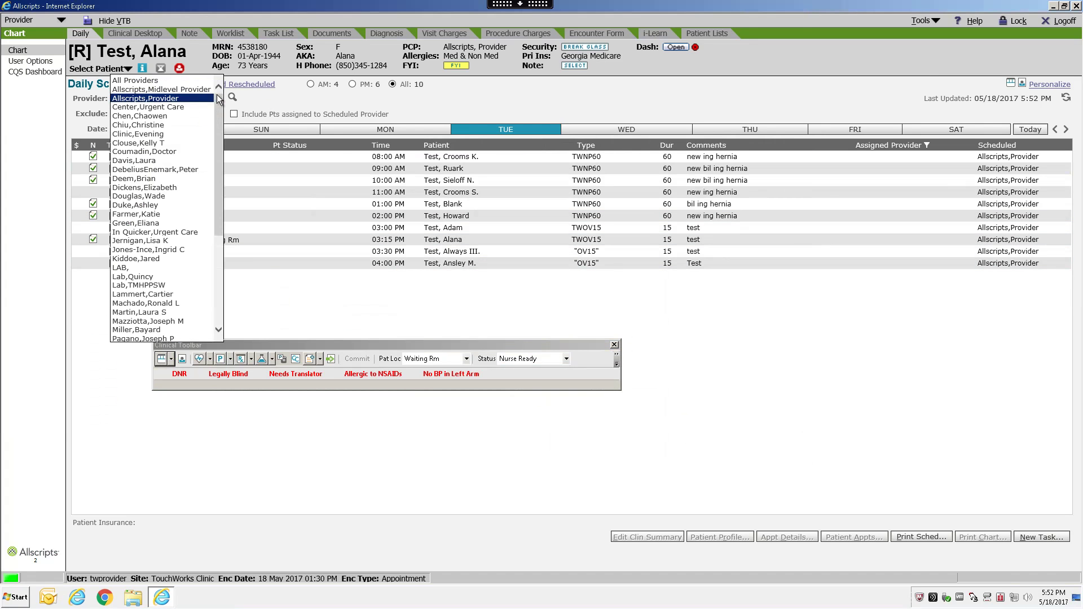
{"action": "left_click", "coordinate": [135, 80]}
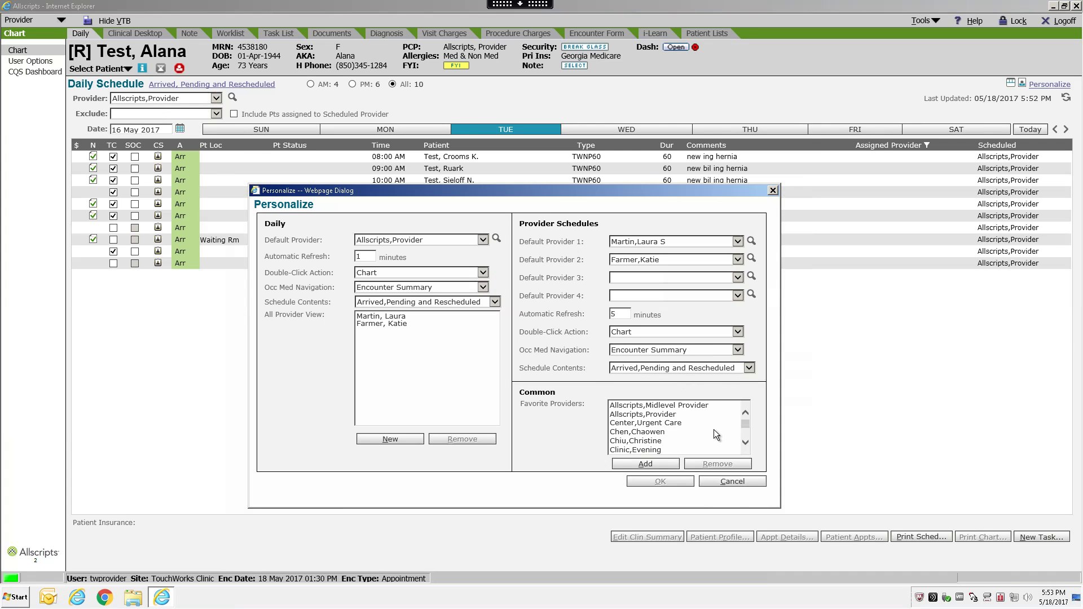
Step: Remove the individually named providers from Favorite Providers in Personalize, keeping the generic, clinic and lab entries, and save
{"action": "left_click", "coordinate": [657, 433]}
{"action": "left_click", "coordinate": [718, 463]}
{"action": "left_click", "coordinate": [627, 428]}
{"action": "left_click", "coordinate": [648, 432]}
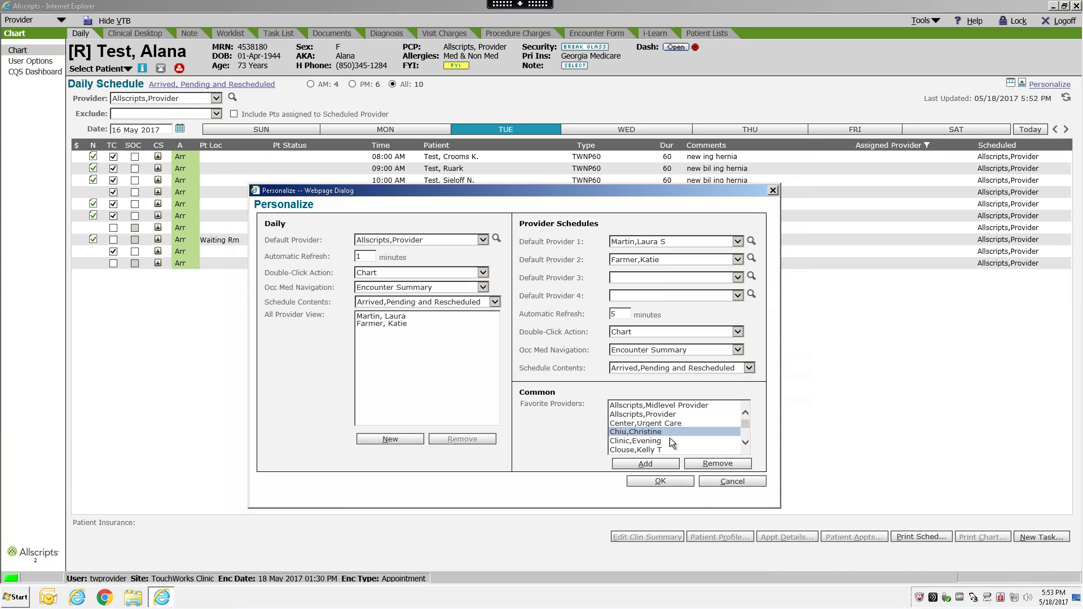
{"action": "left_click", "coordinate": [717, 463]}
{"action": "left_click", "coordinate": [644, 441]}
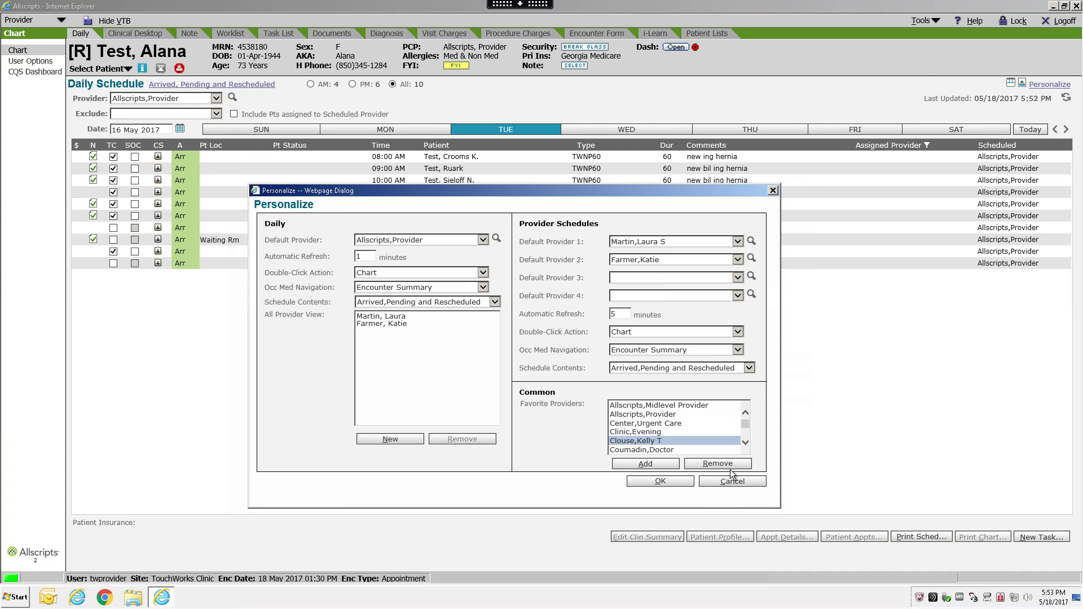
{"action": "left_click", "coordinate": [725, 464]}
{"action": "left_click", "coordinate": [622, 450]}
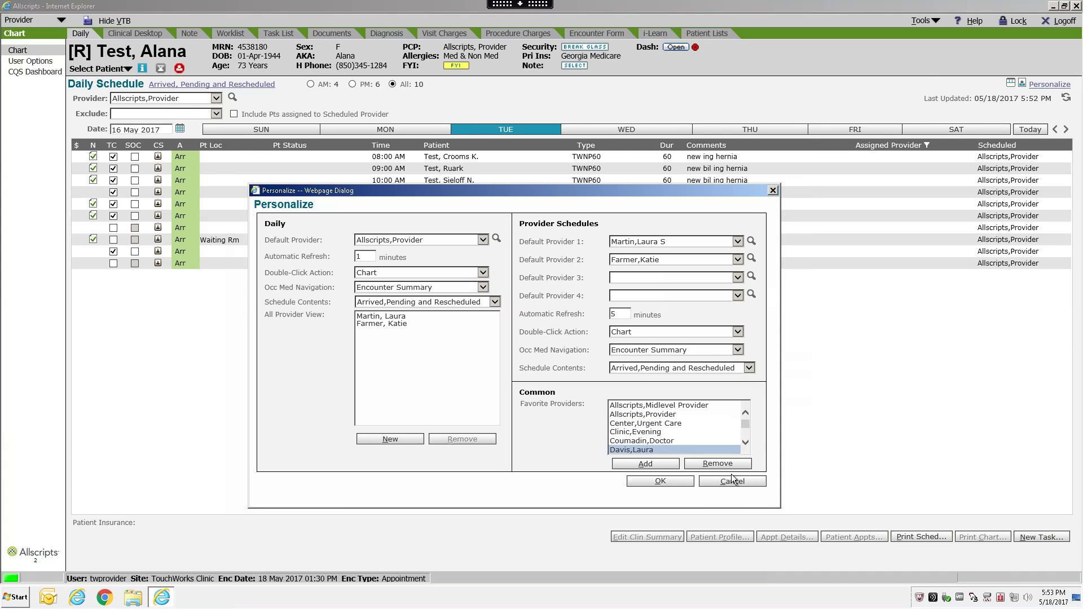
{"action": "left_click", "coordinate": [732, 466]}
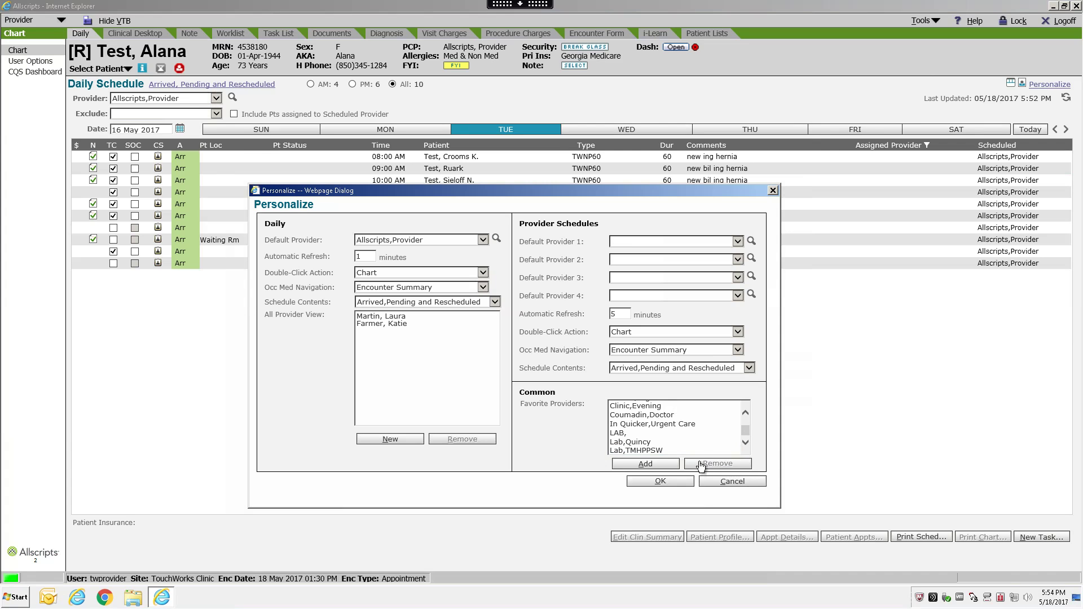
{"action": "left_click", "coordinate": [658, 483]}
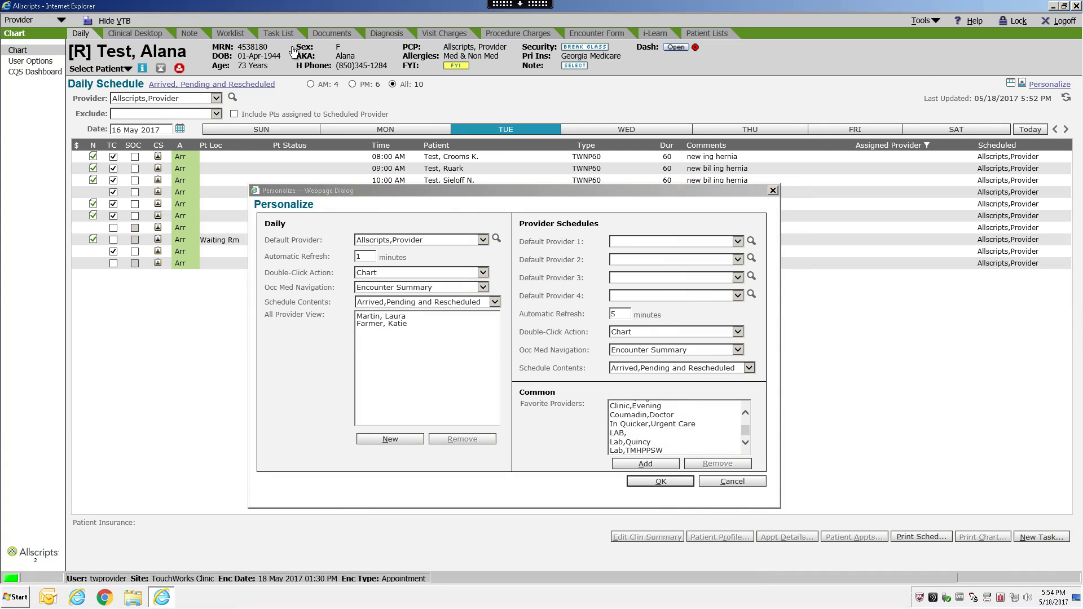
Step: Check the daily schedule's provider choices against the edited favorites, keeping the current provider selected
{"action": "left_click", "coordinate": [216, 98]}
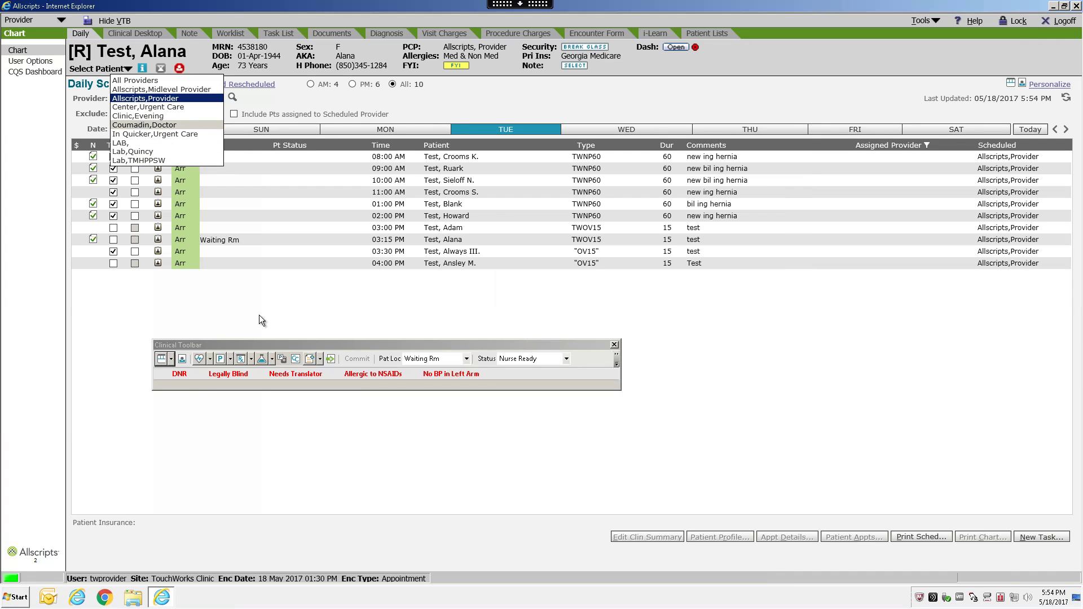
{"action": "left_click", "coordinate": [279, 307]}
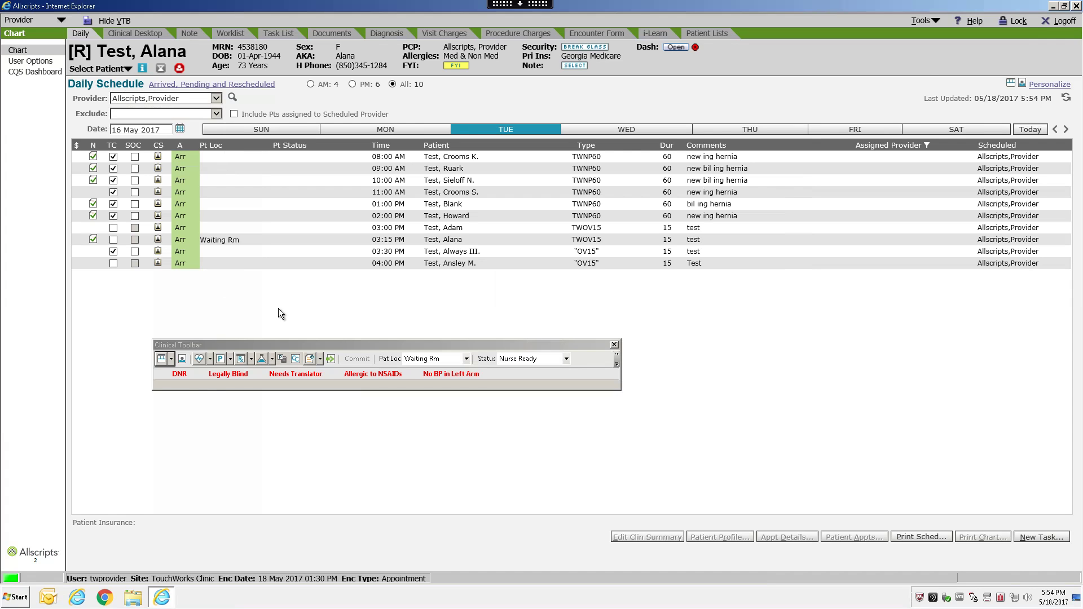